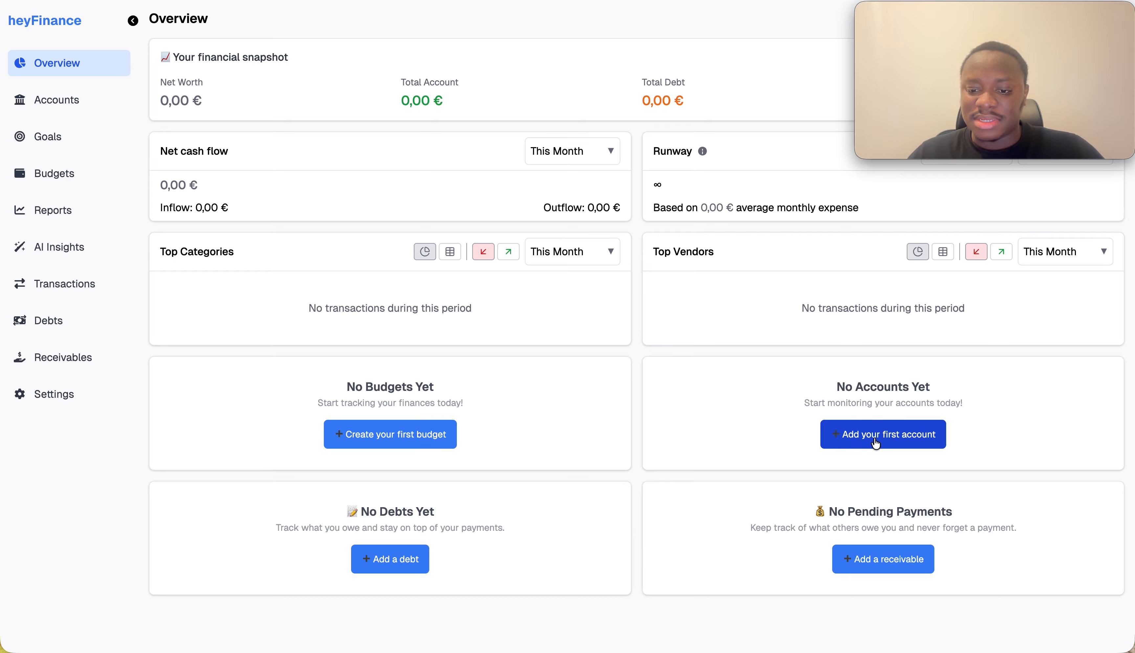
Start adding a first account and name it Revolut
left_click(897, 435)
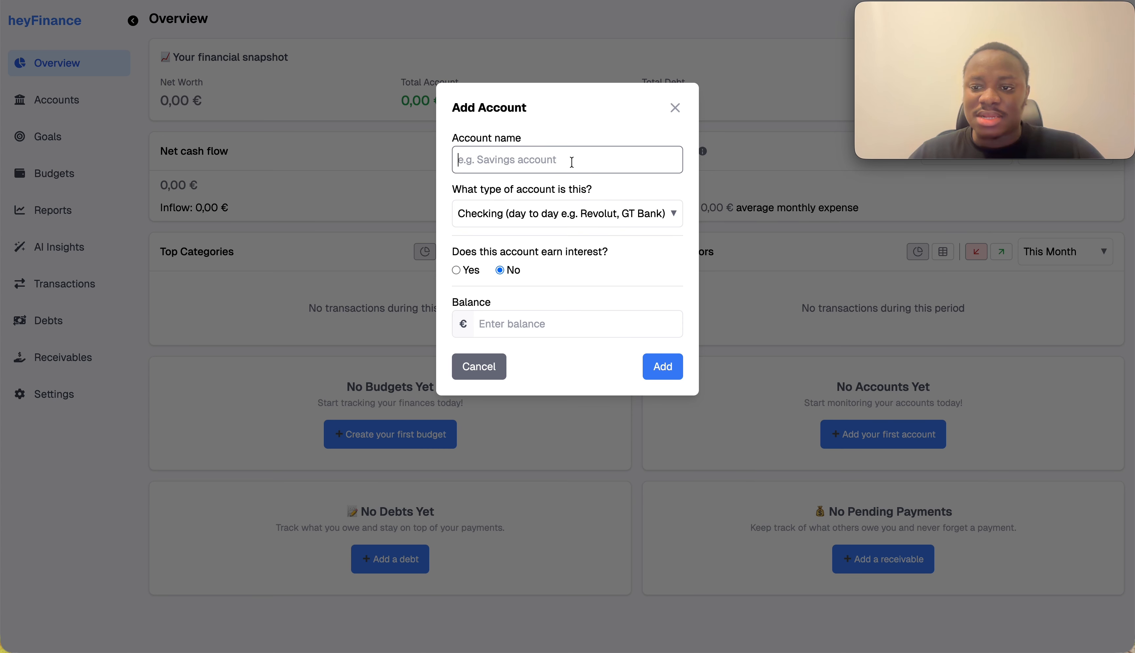
type("R")
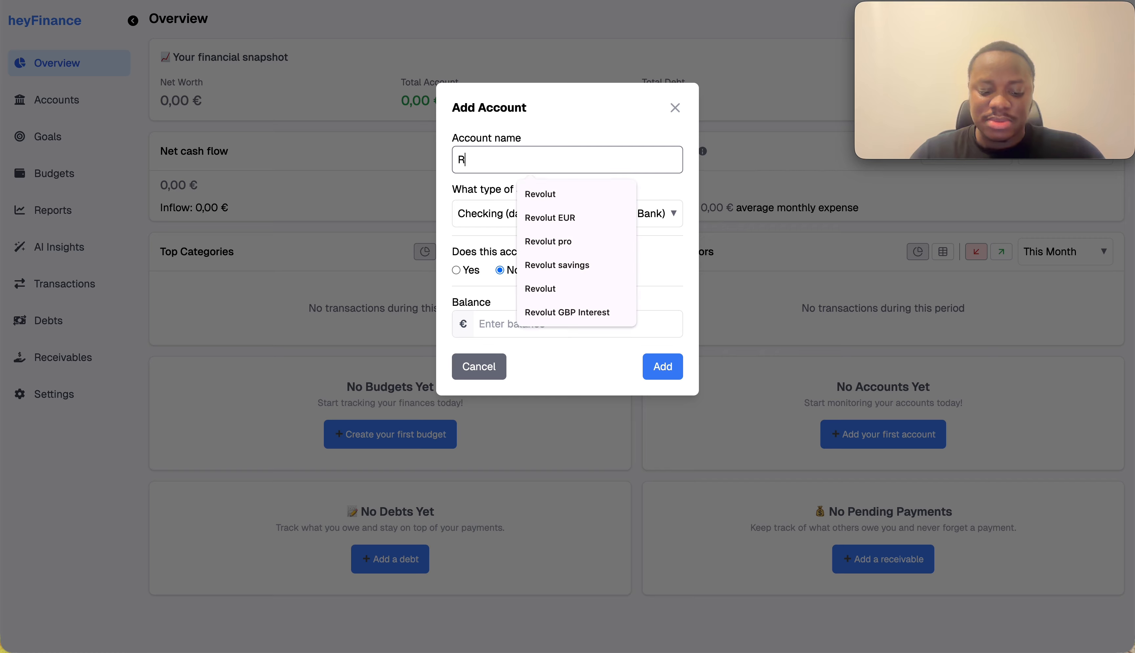
type("ecolut")
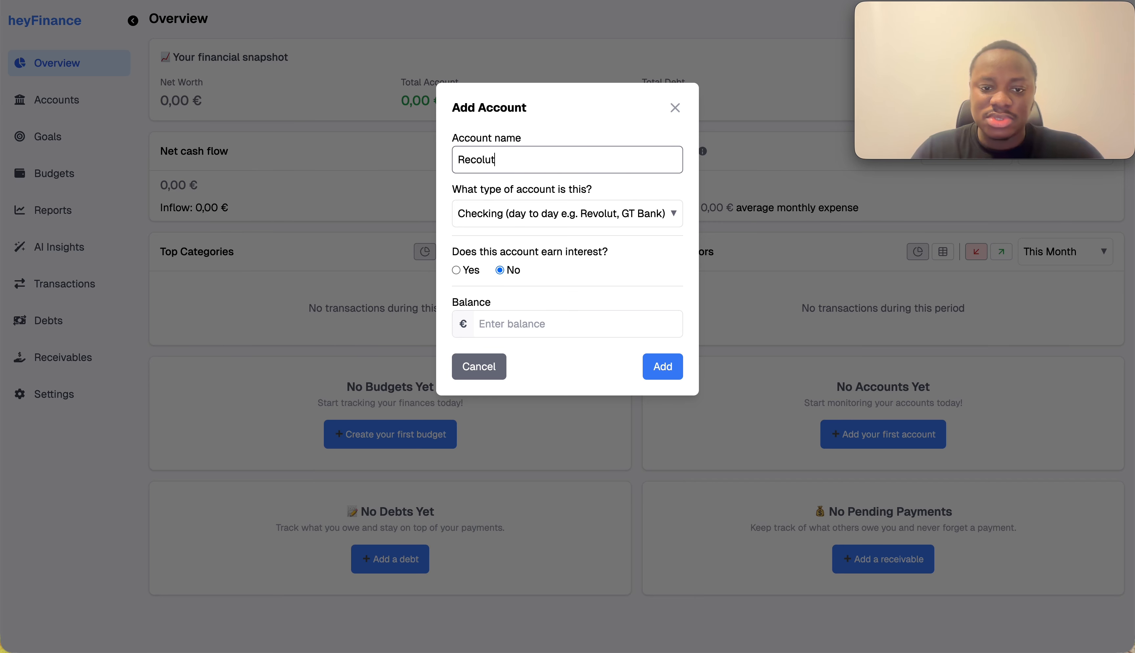
key("BackSpace")
key("BackSpace")
key("BackSpace")
key("BackSpace")
key("BackSpace")
type("vol")
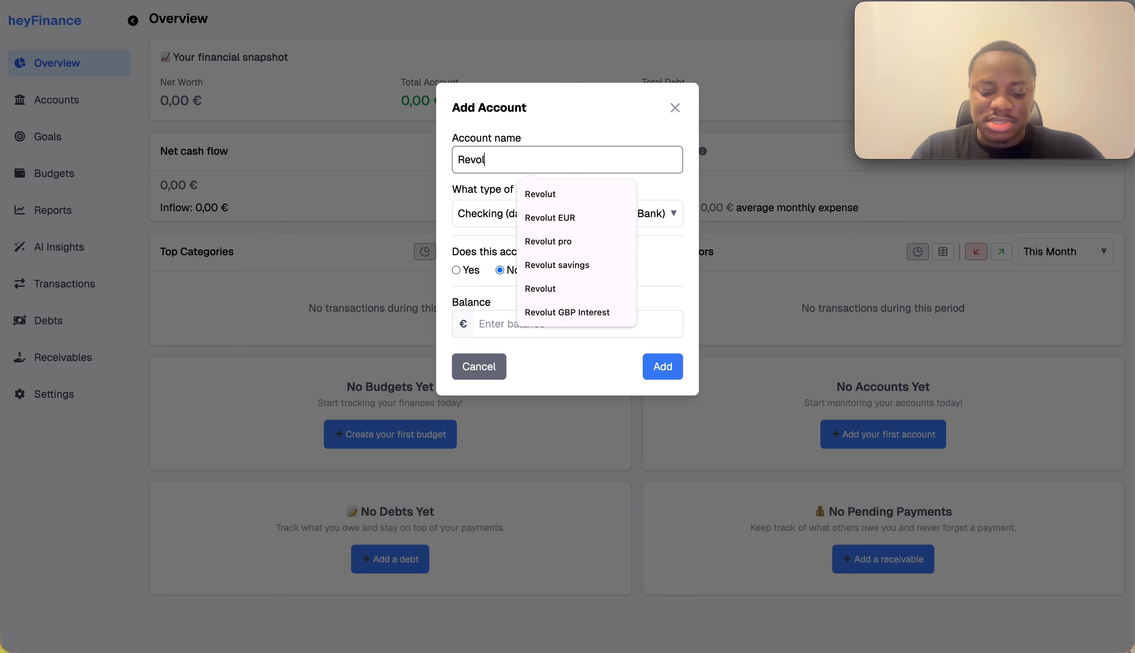
type("ut")
left_click(567, 188)
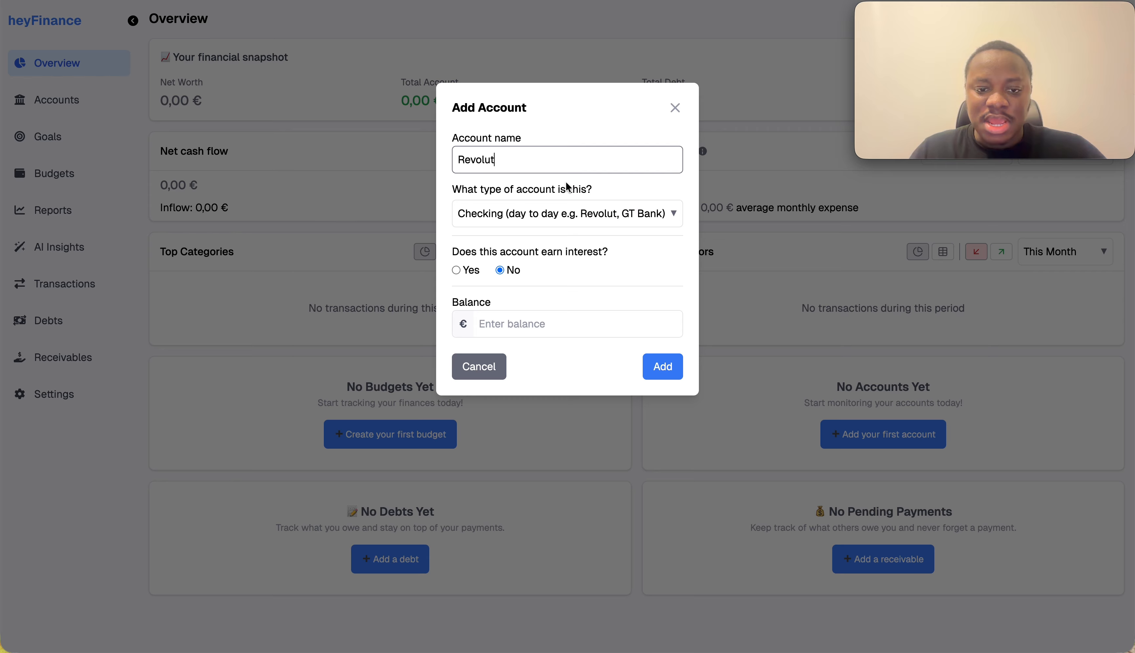
Keep the Revolut account's type as Checking, set its balance to €4,500 and add the account
left_click(558, 214)
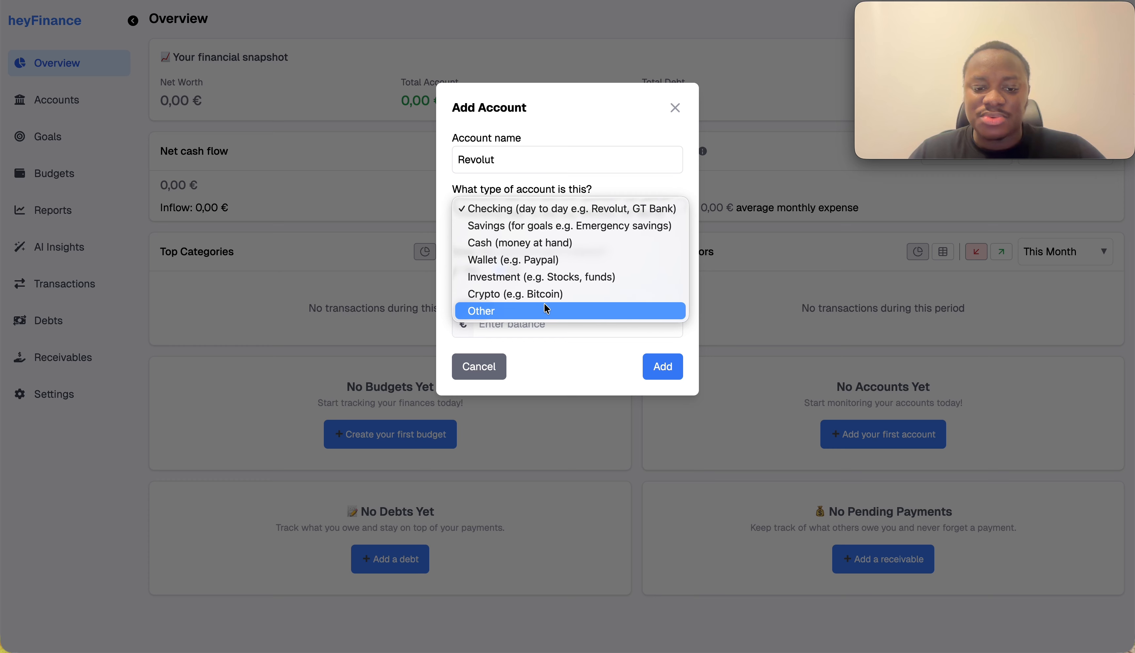
left_click(558, 178)
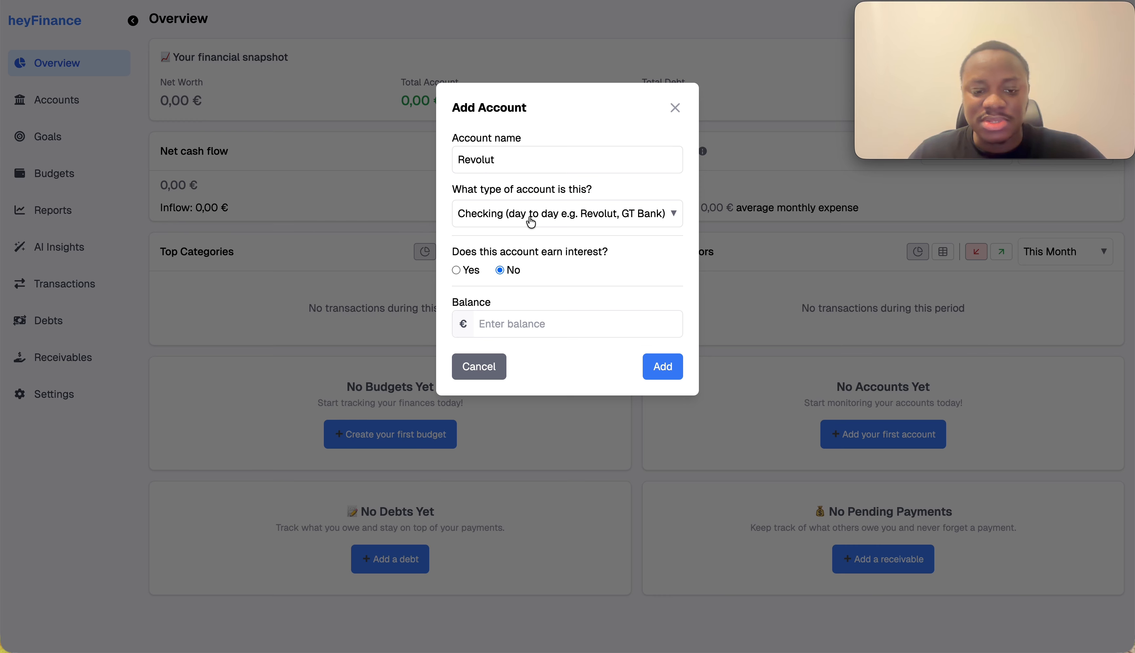
left_click(539, 322)
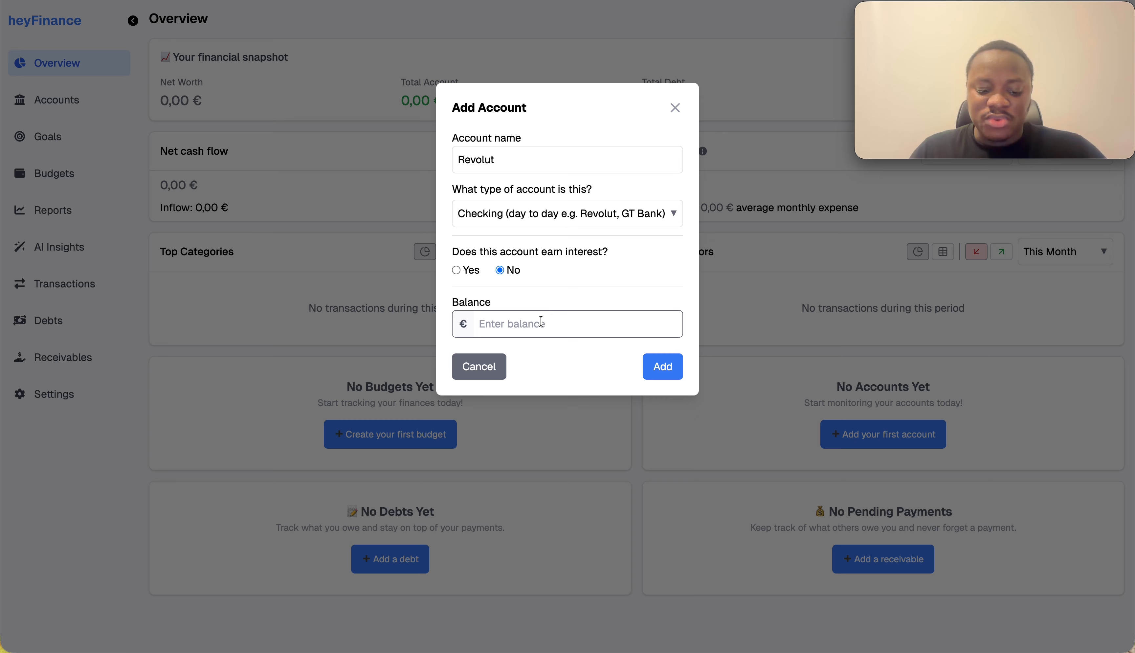
type("4500")
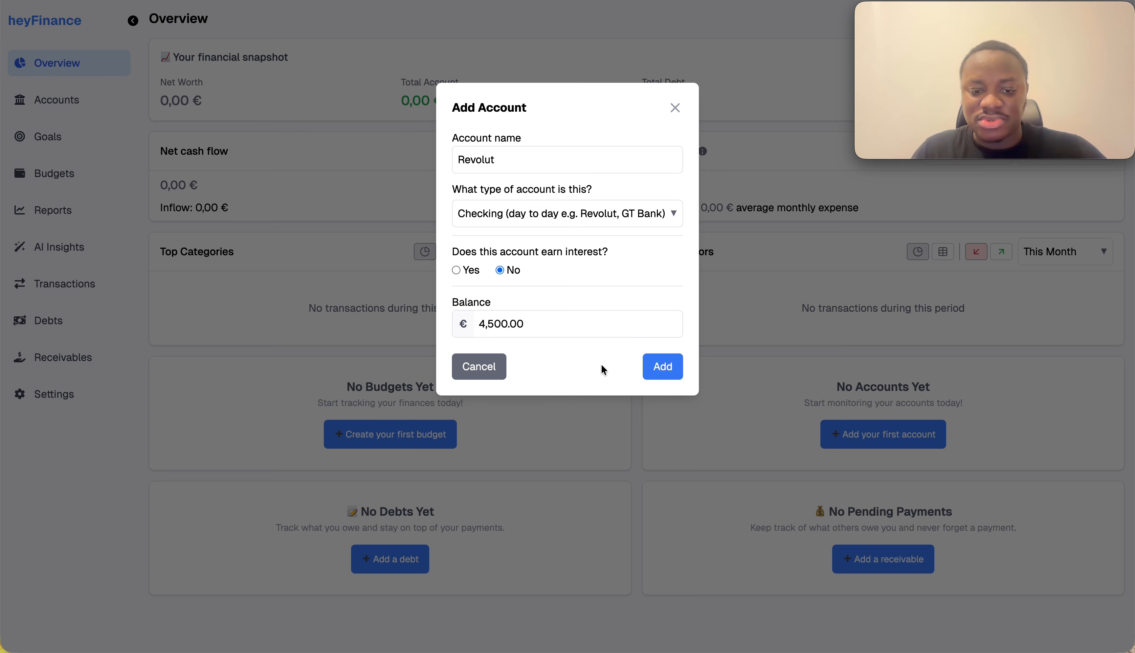
left_click(666, 367)
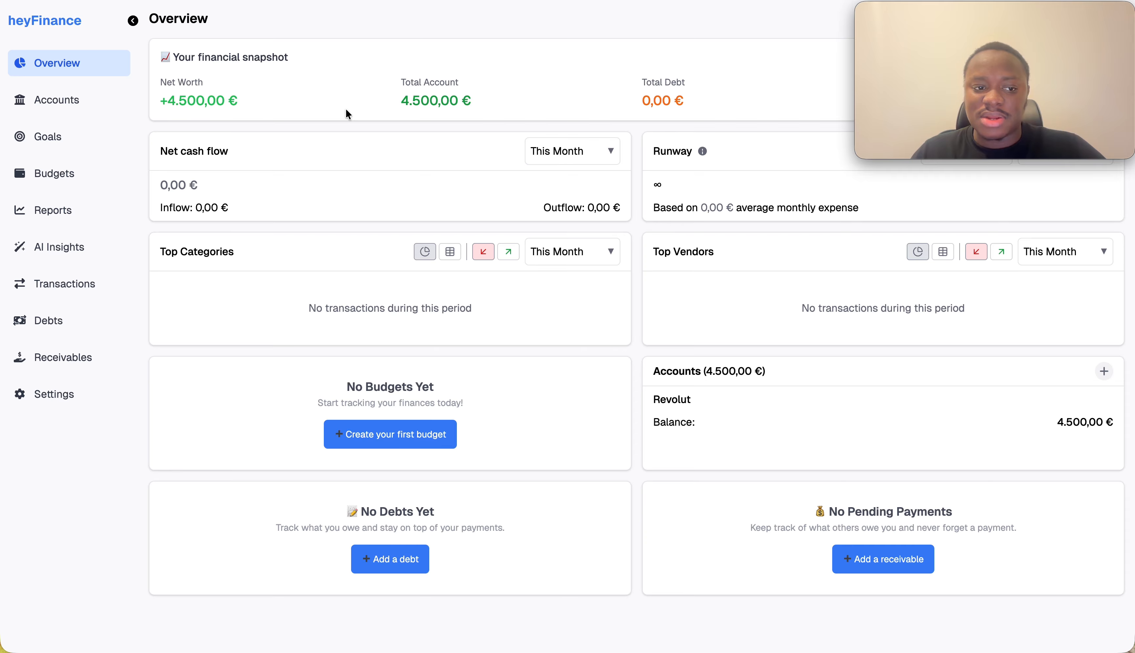
Start adding a second account named Trade Republic and set its type to Investment
left_click(1104, 372)
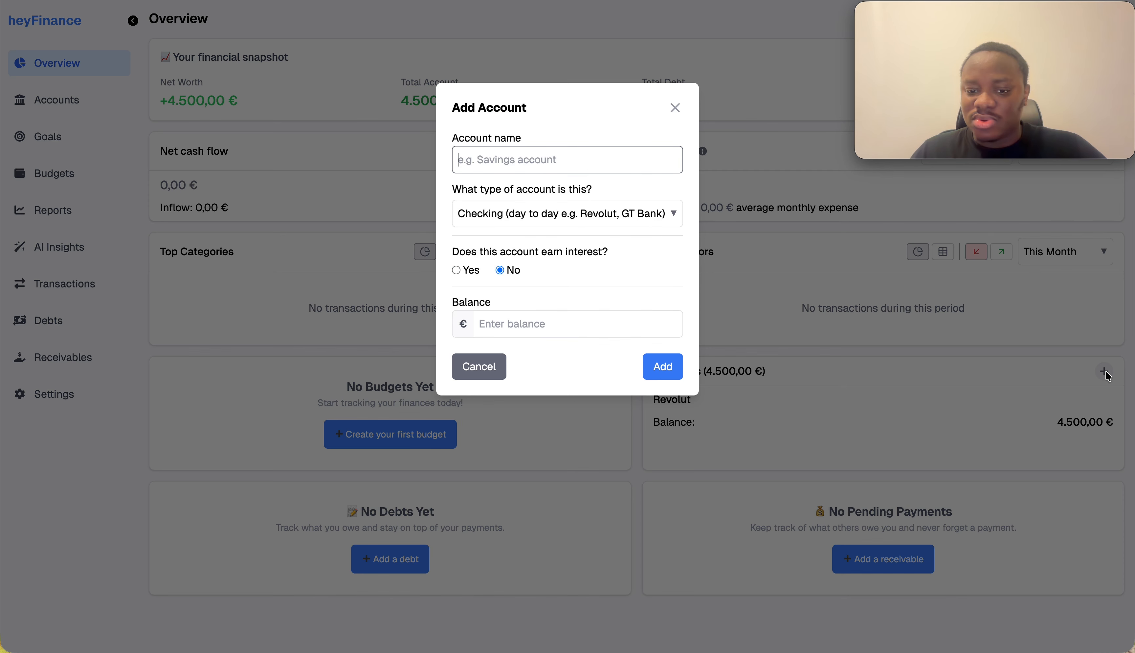
left_click(522, 156)
type("Trade Republic (Investments")
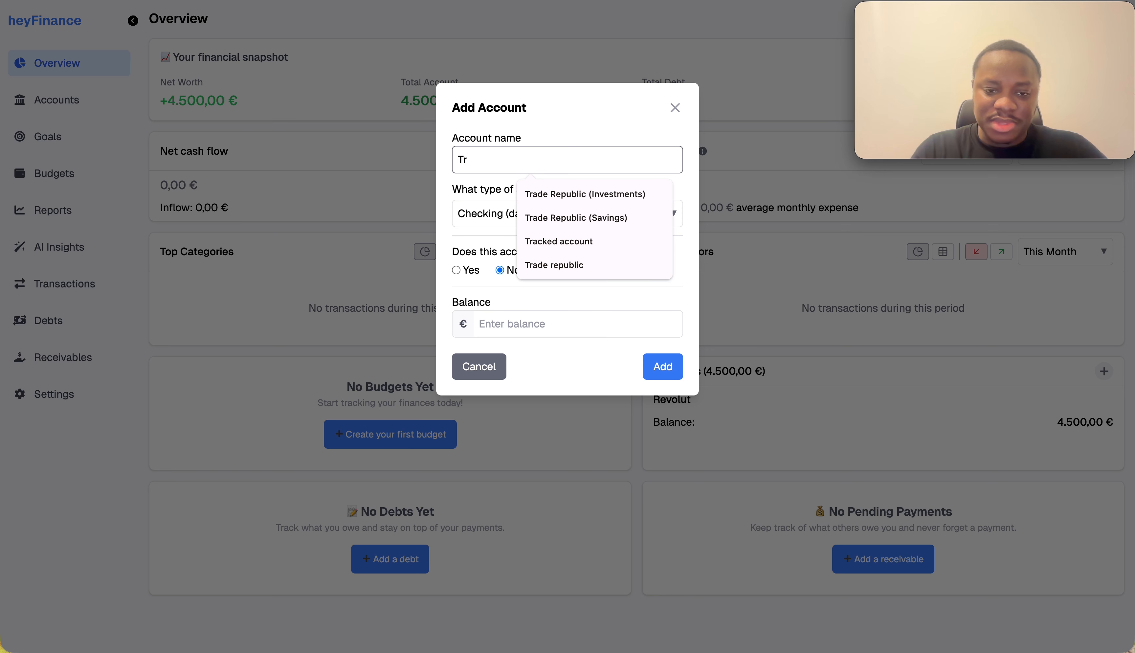
left_click(578, 197)
left_click_drag(614, 161, 532, 161)
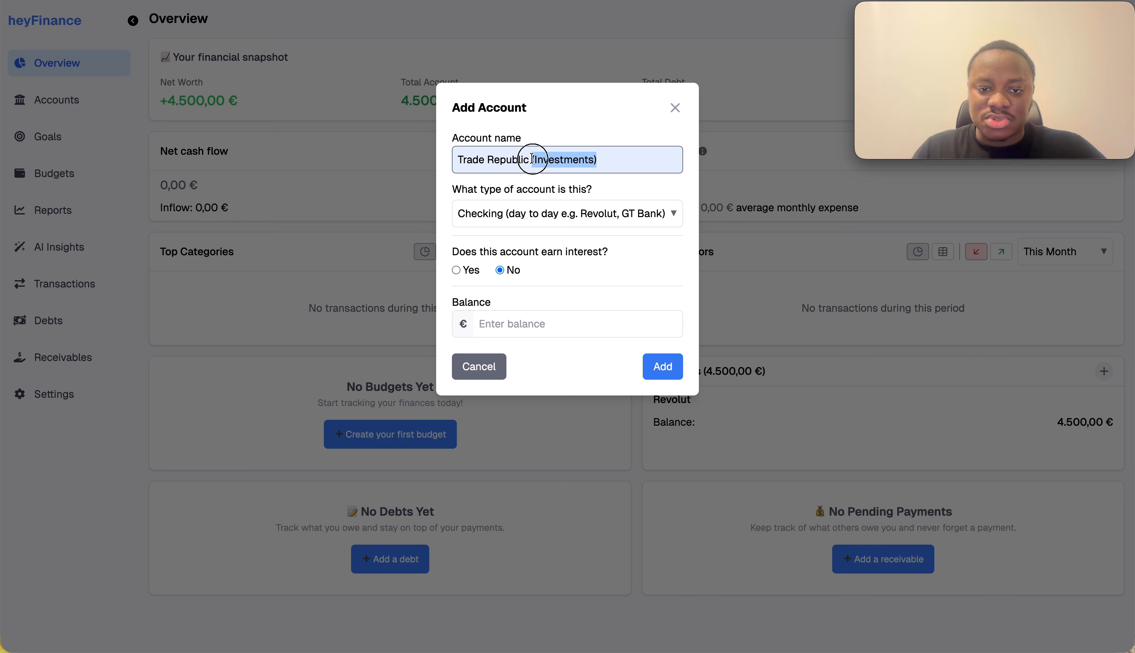
key("BackSpace")
left_click(489, 216)
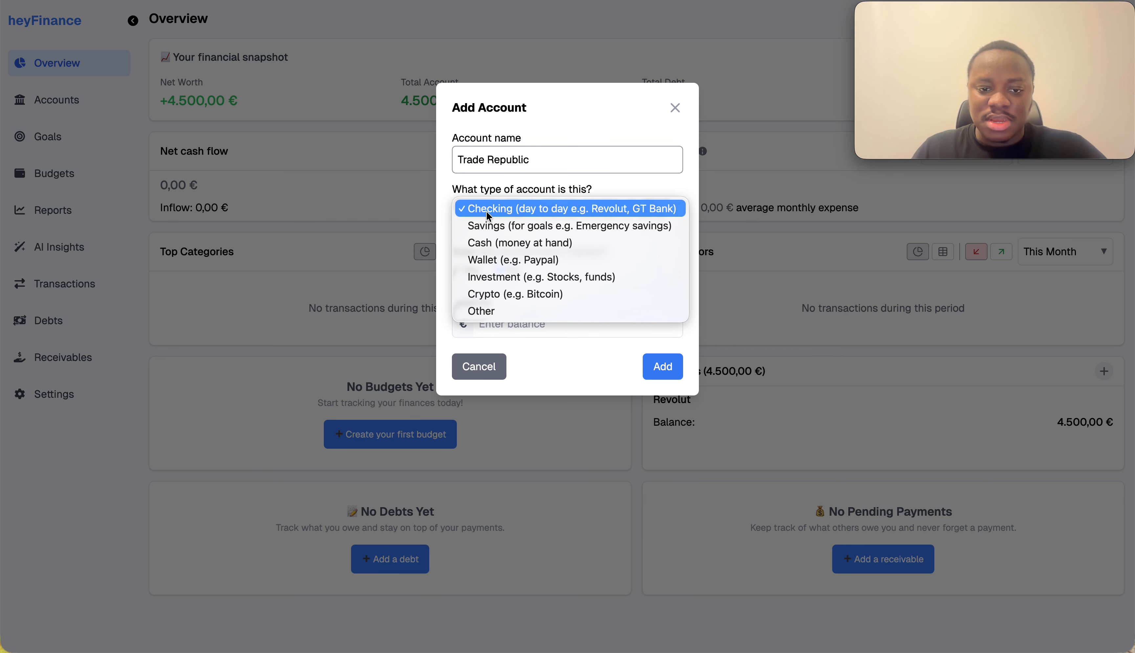
left_click(515, 280)
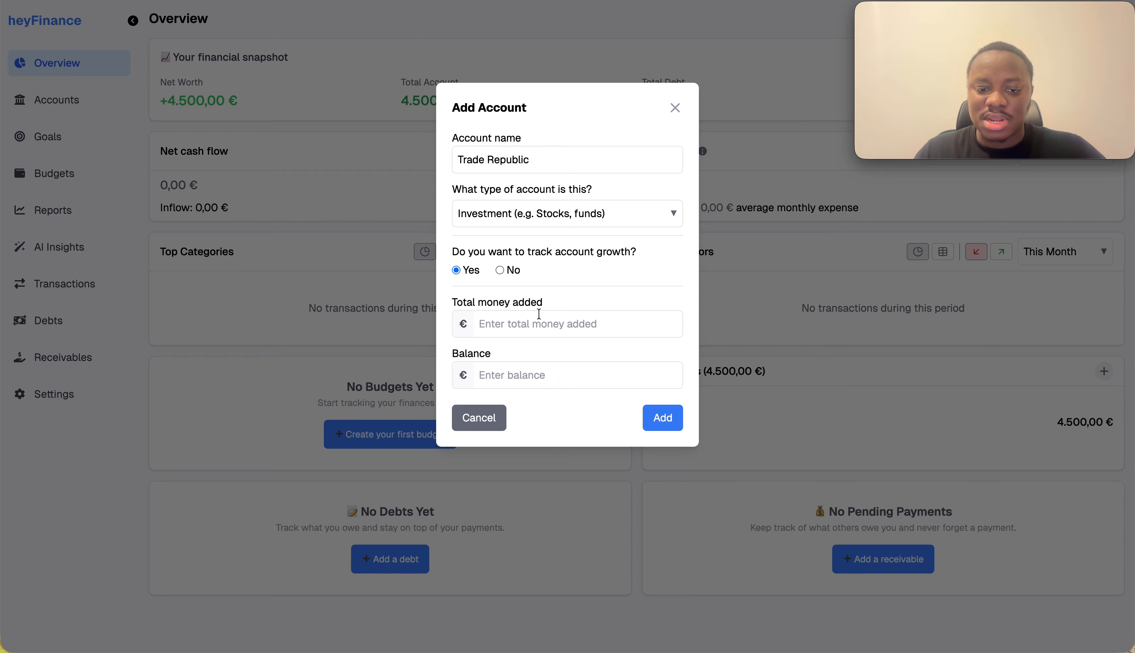
Set the investment account's total money added to €600 and its balance to €620, and add the account
left_click(524, 322)
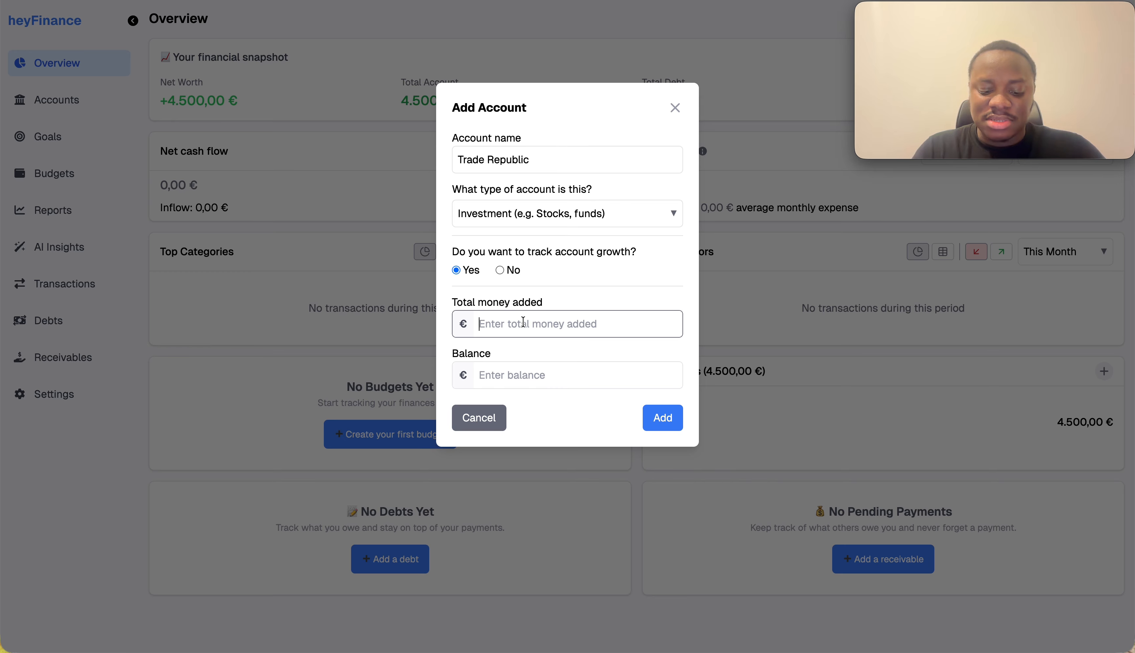
type("600")
left_click(534, 375)
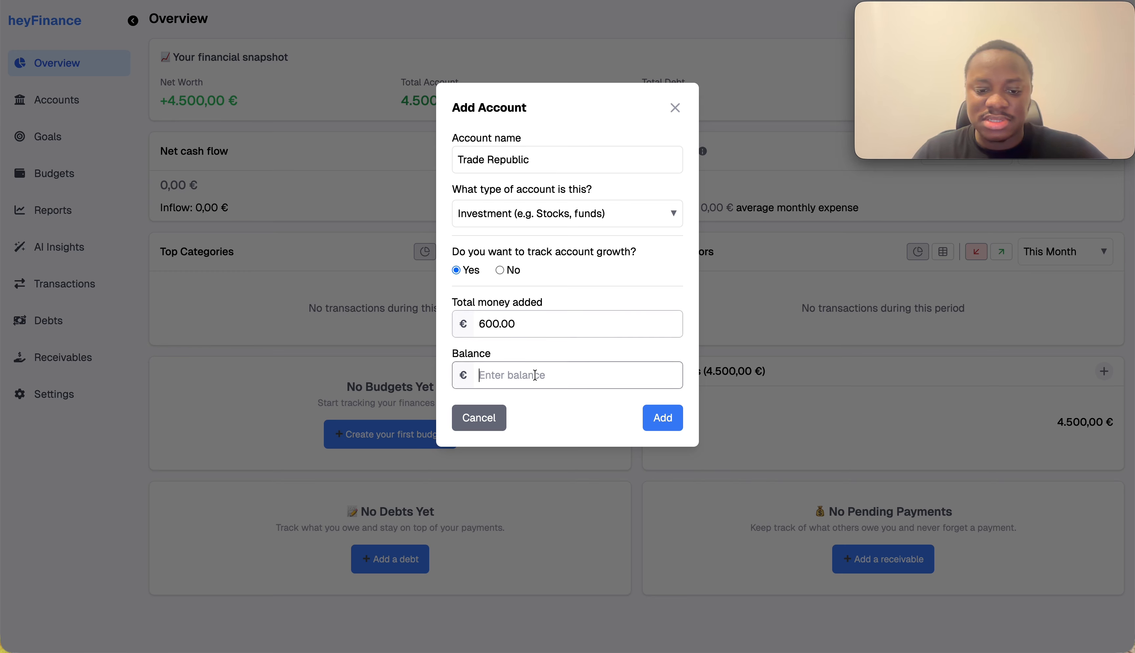
type("62")
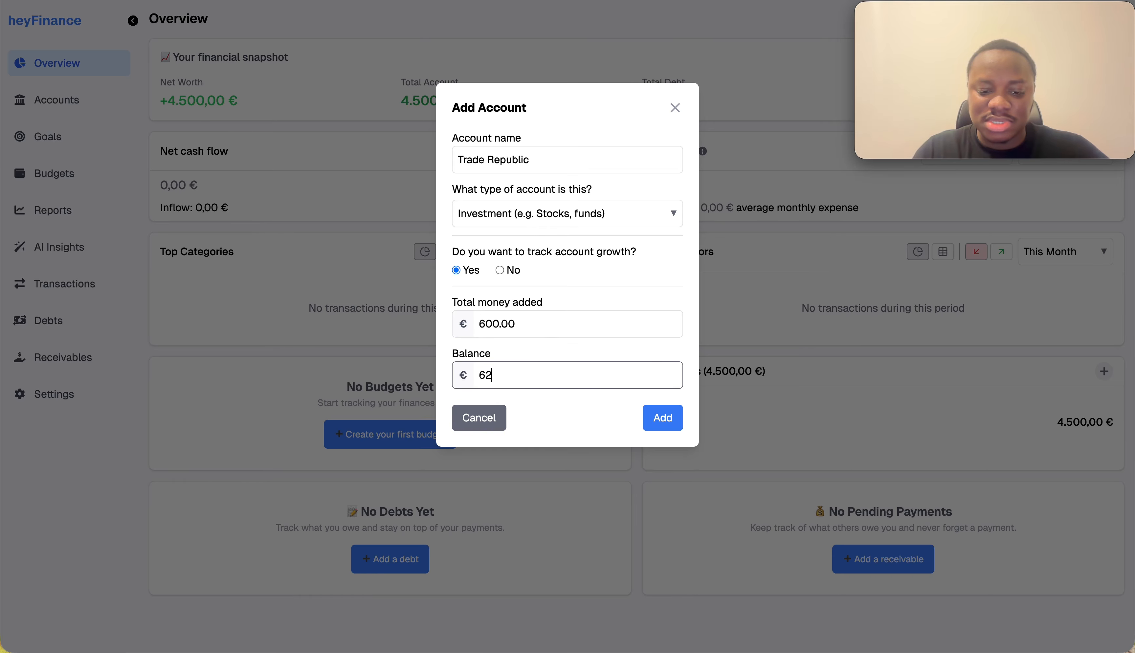
type("0")
left_click(659, 417)
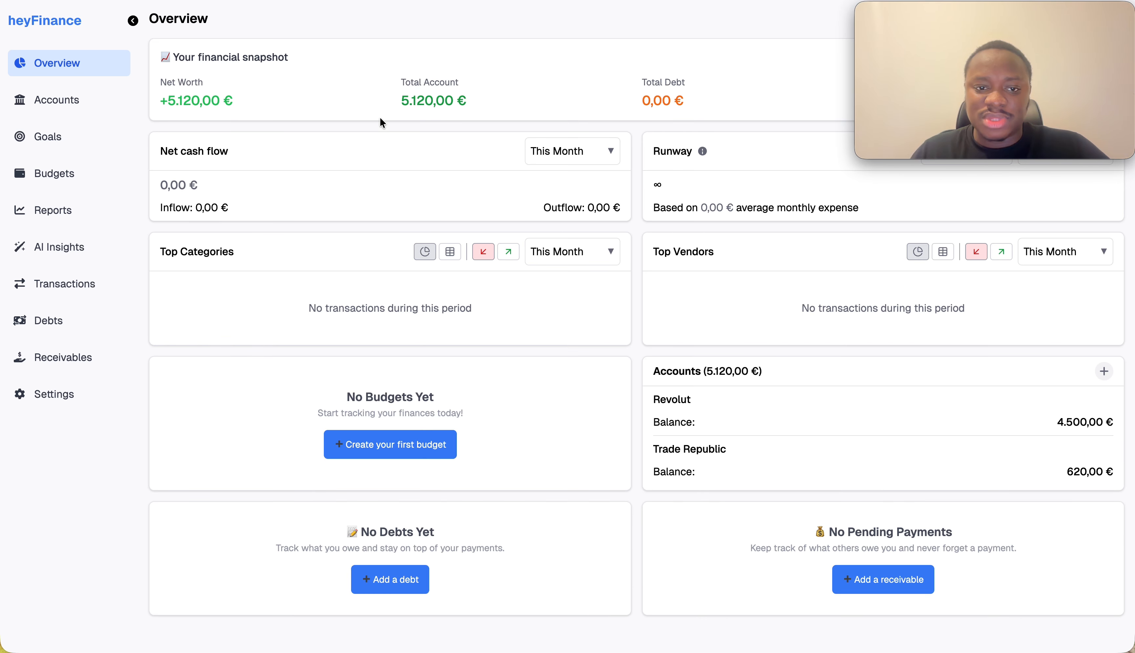
Examine the Trade Republic account's details and growth history, and return to the overview
left_click(54, 102)
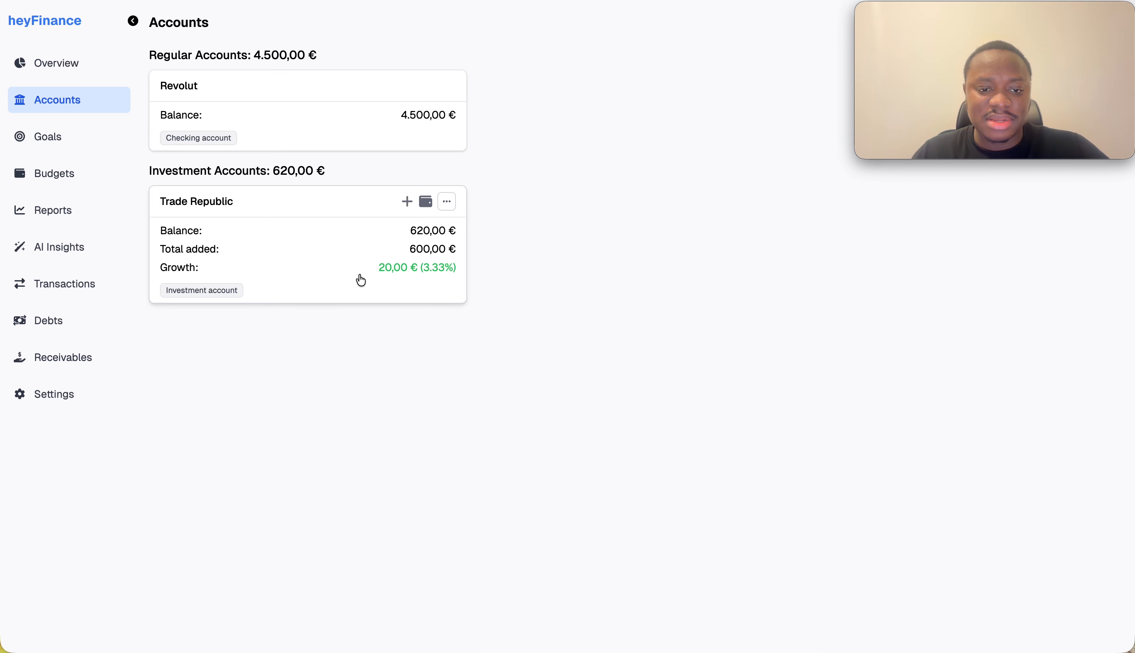
left_click(325, 251)
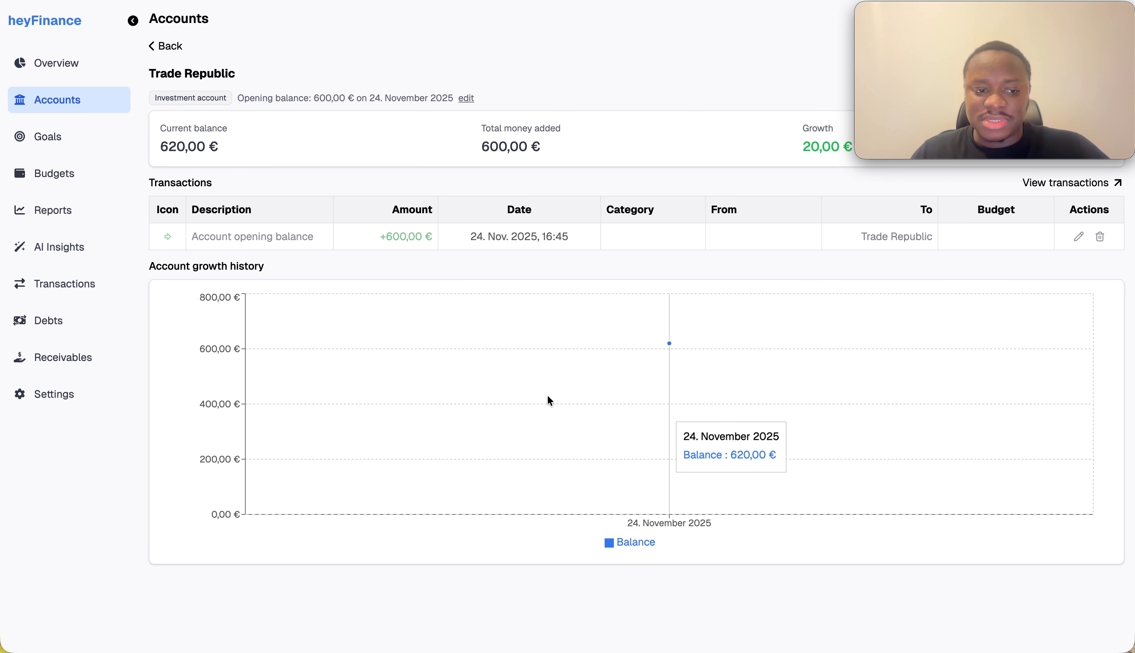
mouse_move(669, 344)
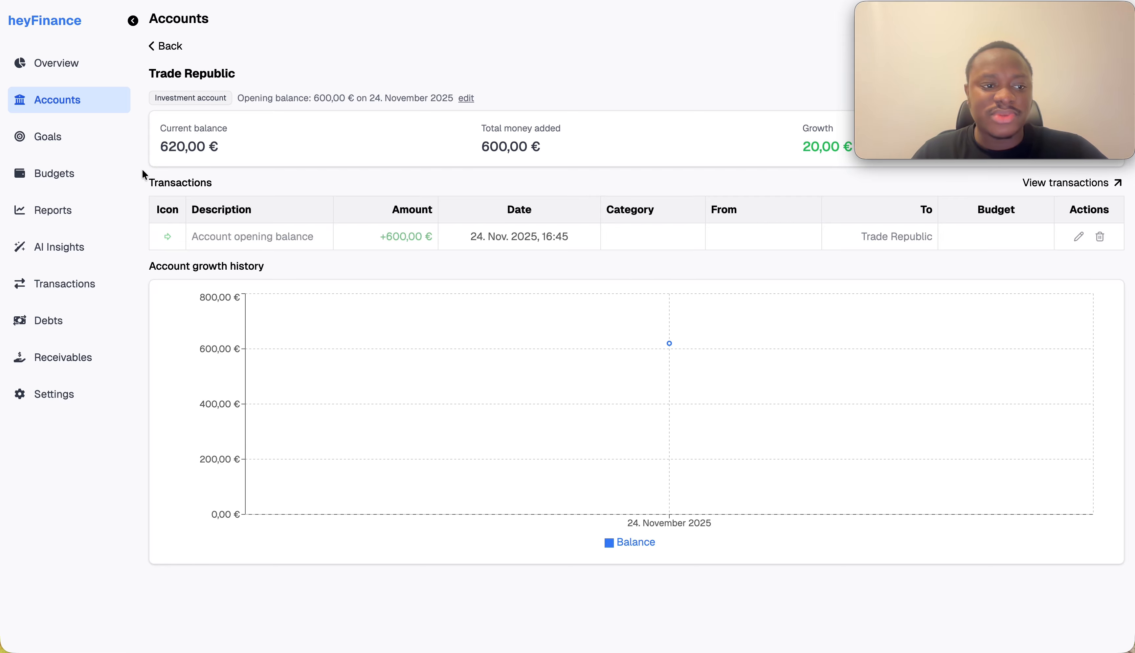
left_click(56, 63)
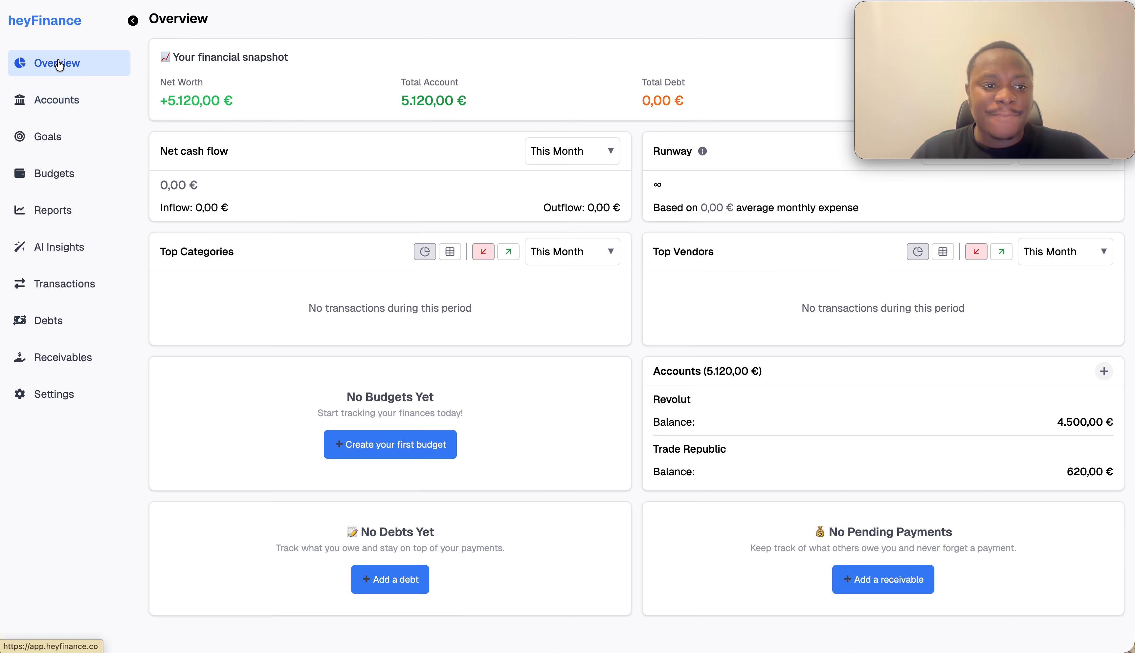
Start a first financial goal named Emergency savings with a target amount of €10,000
left_click(73, 142)
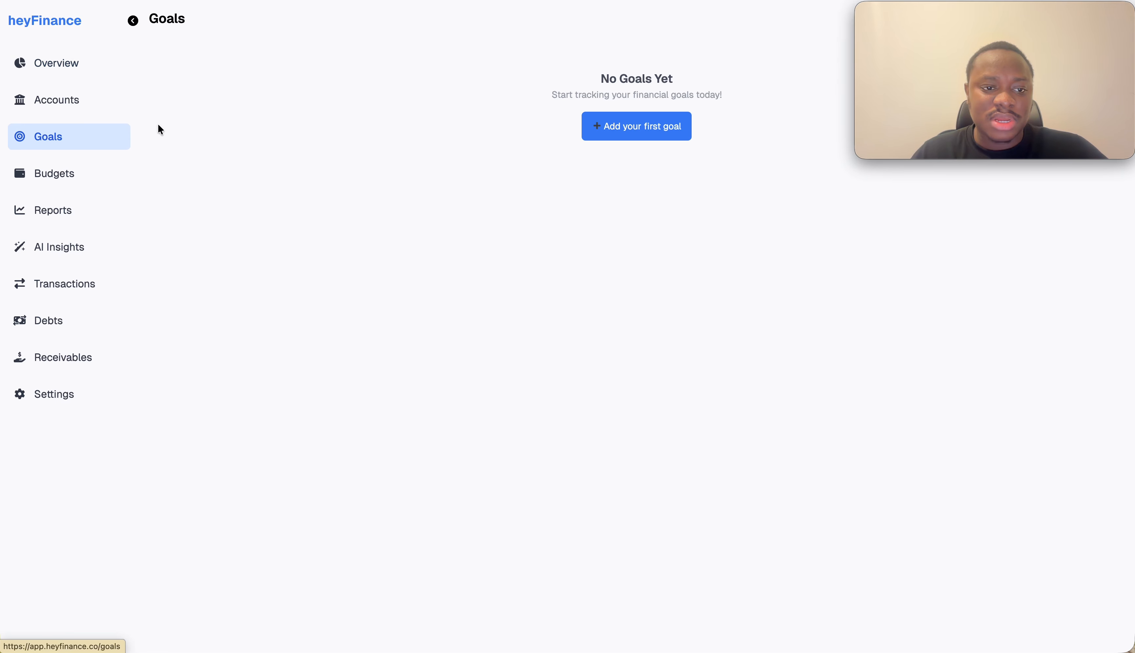
left_click(645, 137)
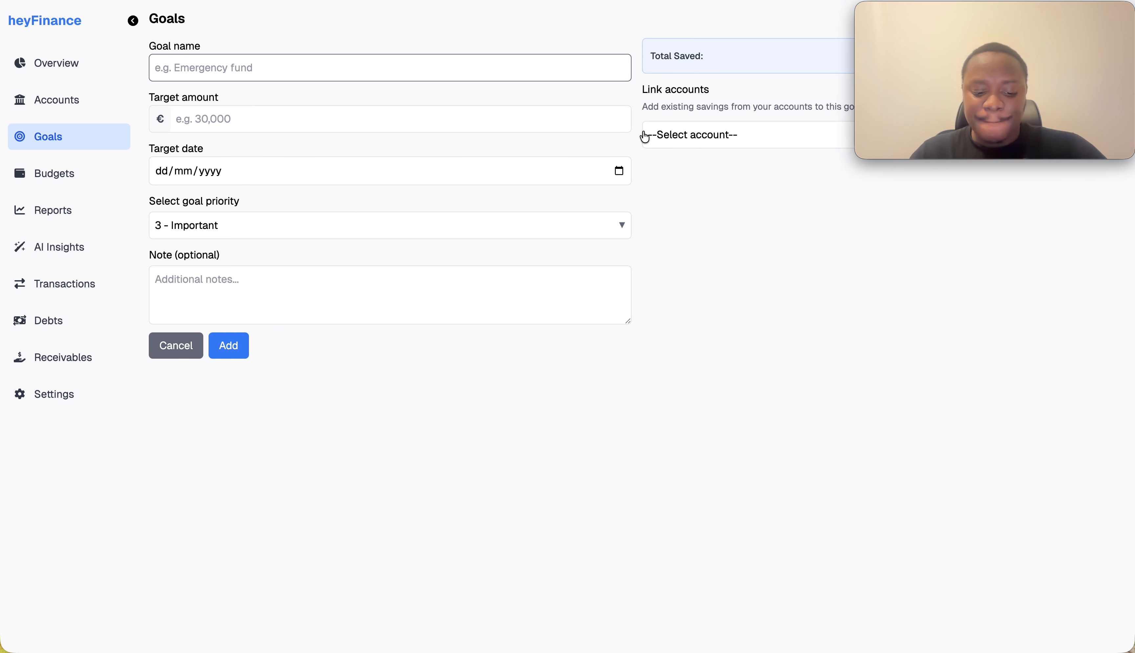
type("Emergency savings")
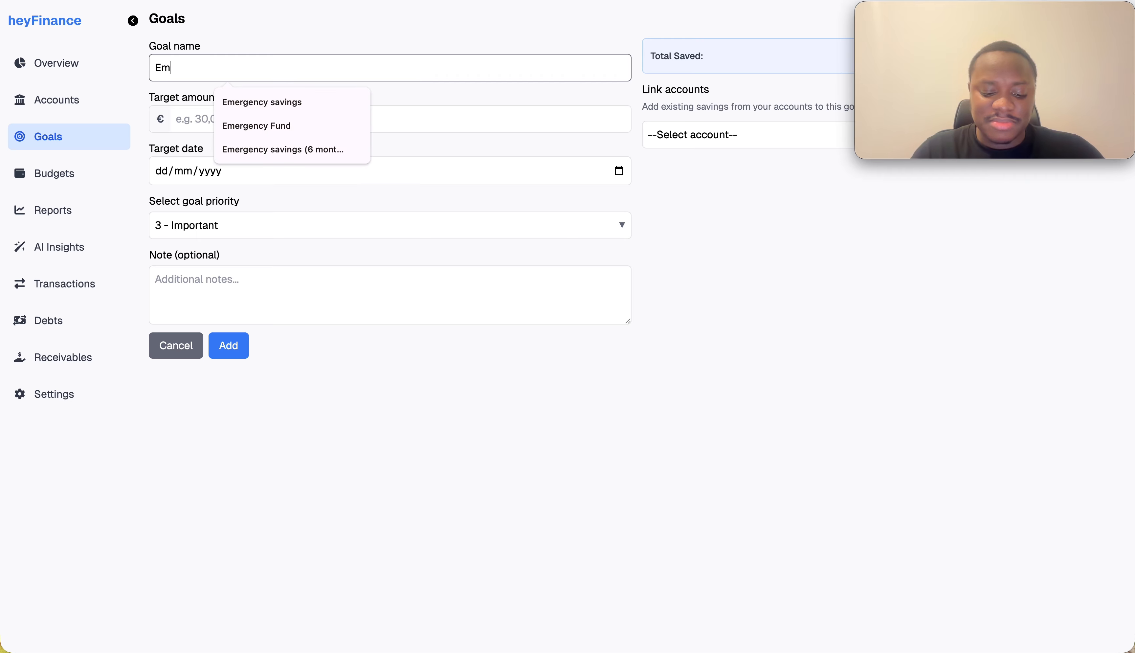
left_click(331, 102)
left_click(301, 107)
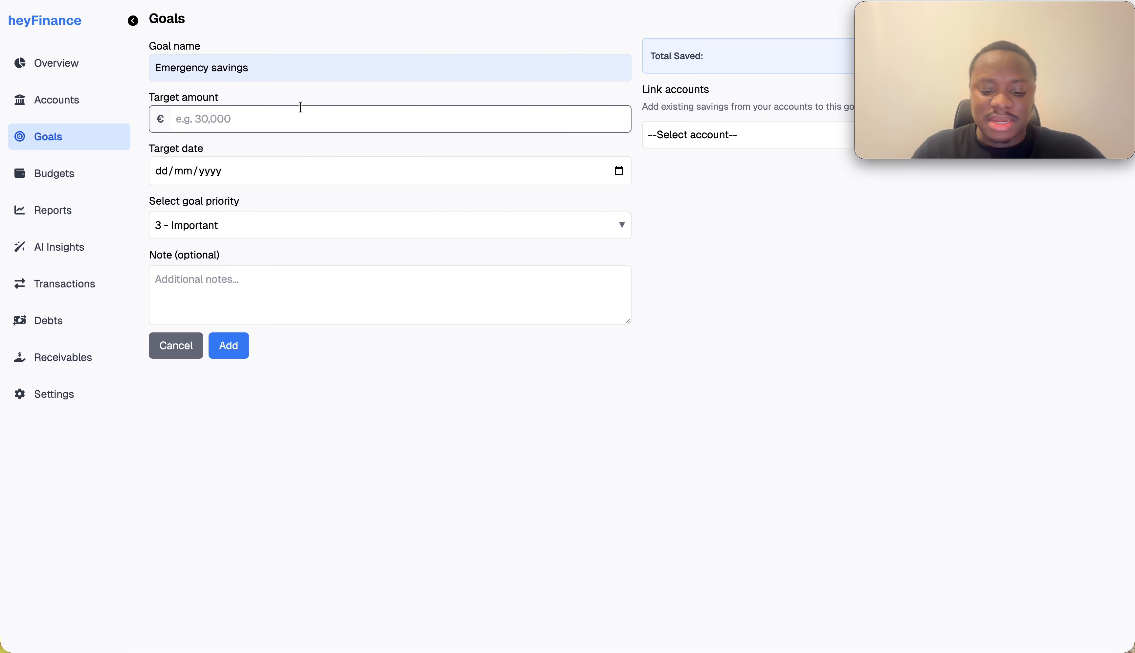
type("100000.00")
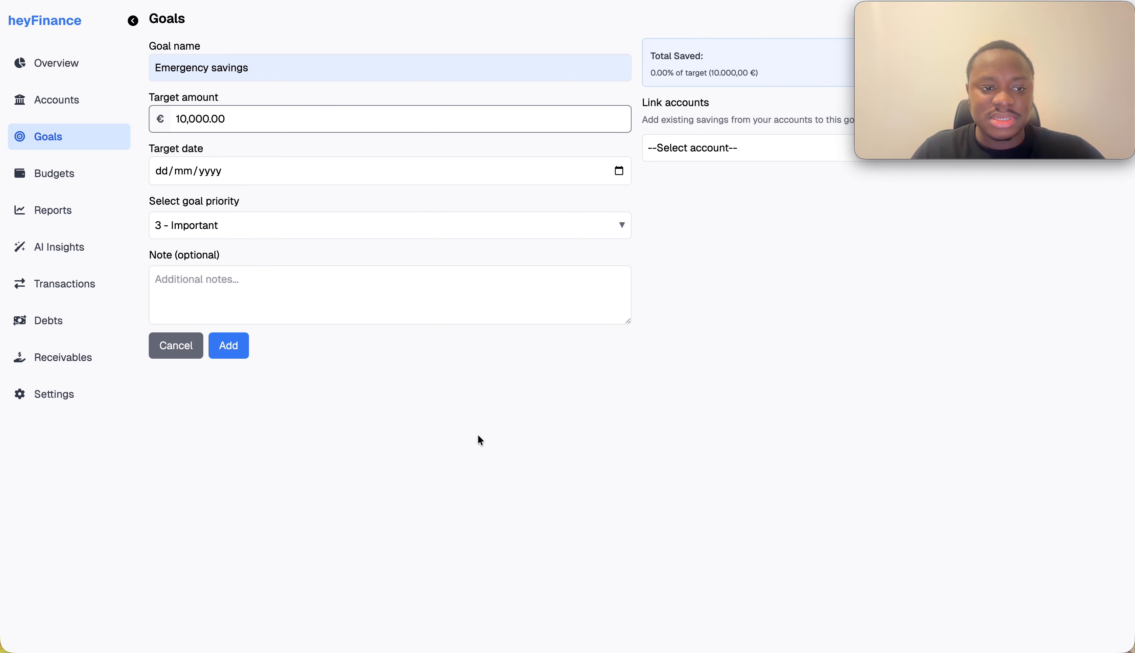
Set the goal's target date to 01/07/2026 and its priority to 1 - Must Achieve
left_click(618, 171)
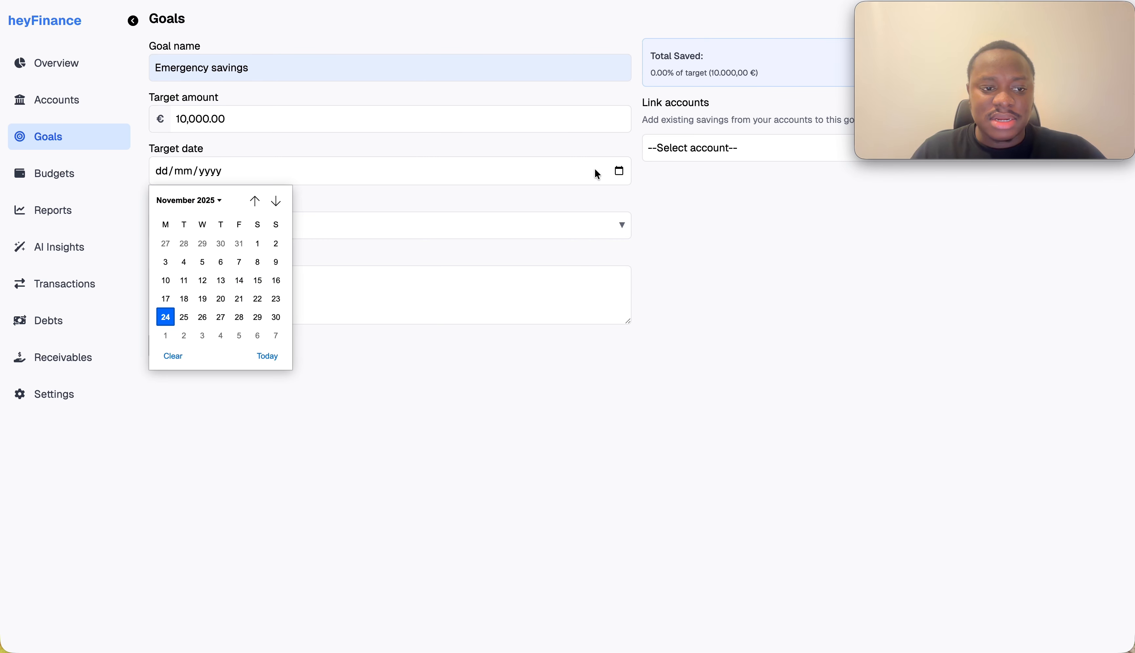
left_click(219, 201)
left_click(211, 307)
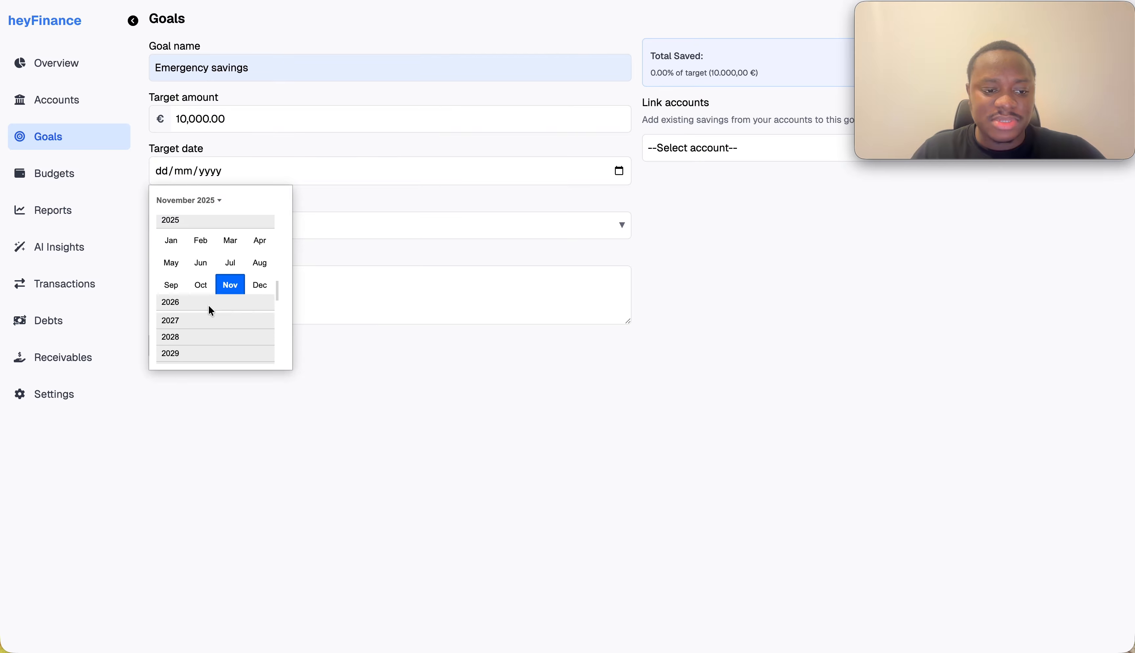
left_click(210, 262)
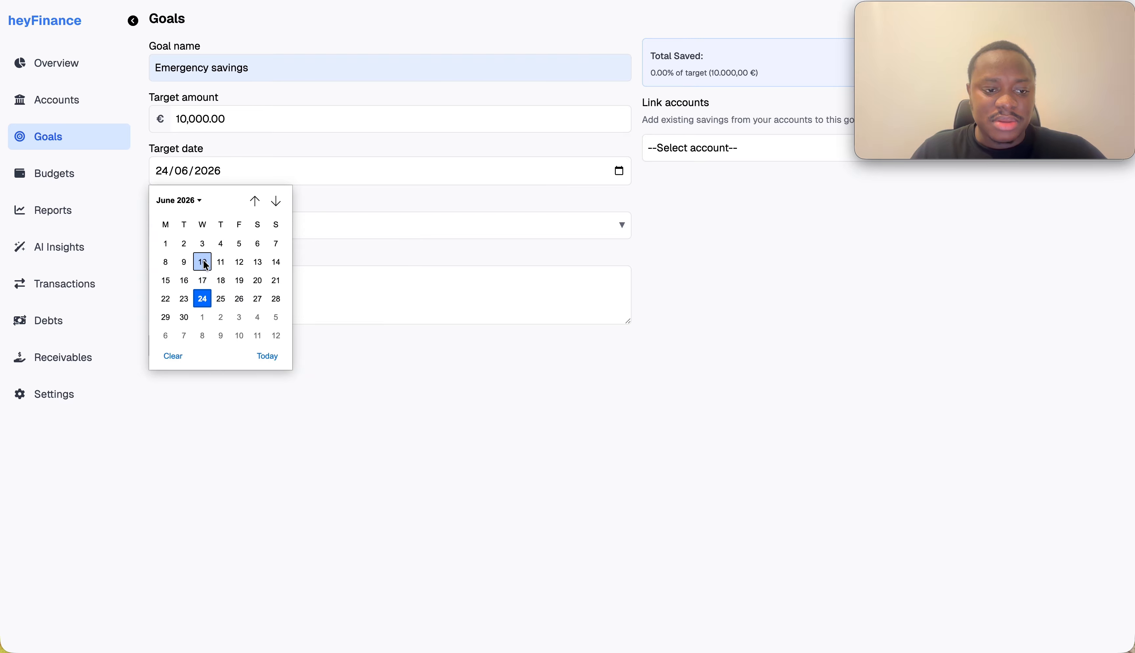
left_click(201, 317)
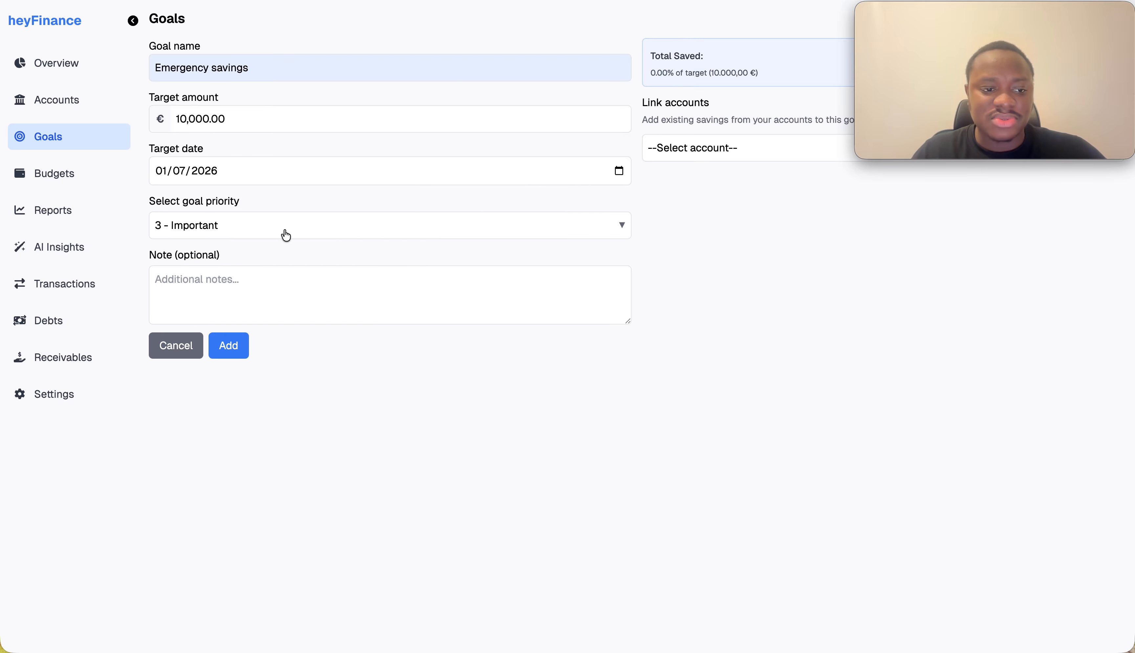
left_click(261, 226)
left_click(236, 187)
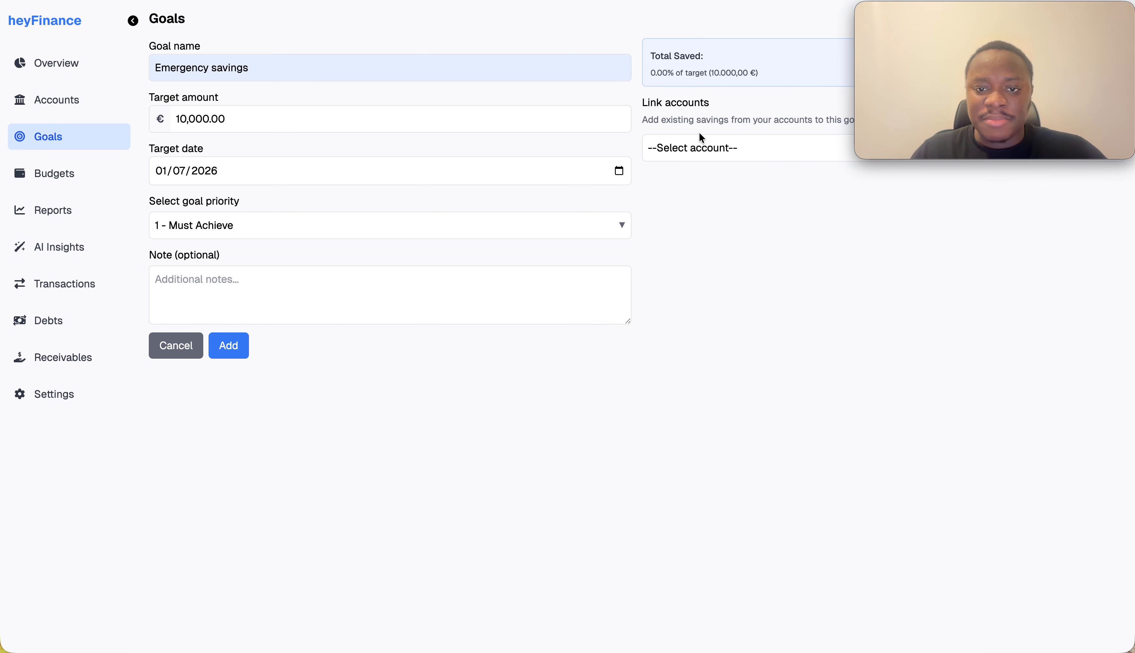
Link the Revolut account to the Emergency savings goal with a fixed amount of €3,000
left_click_drag(958, 23, 947, 320)
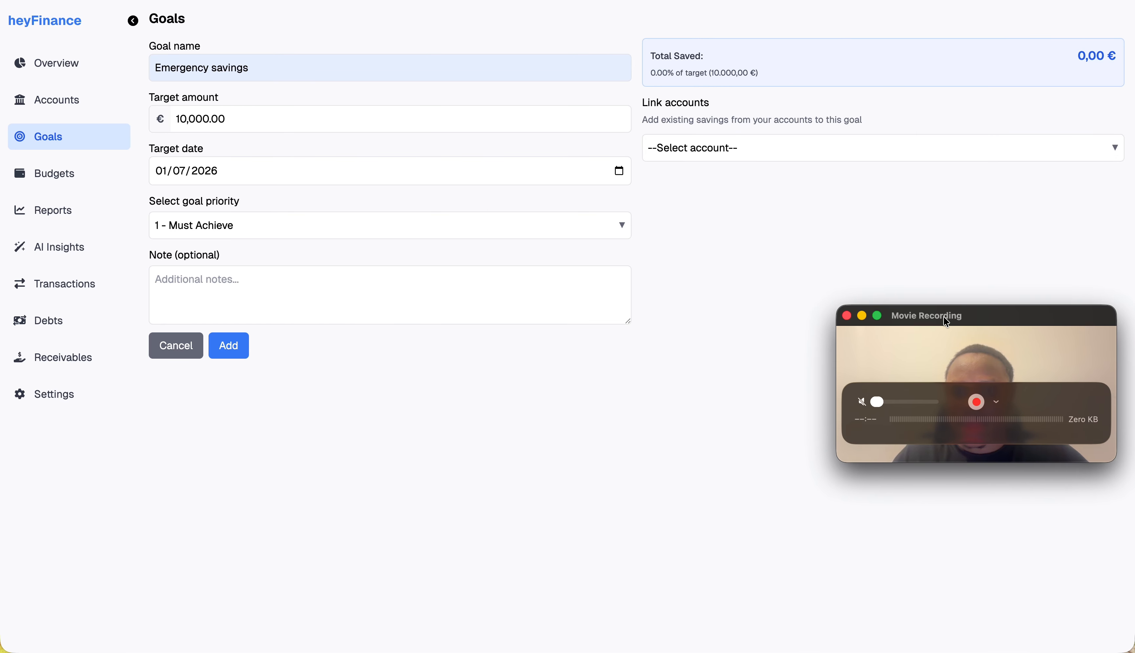
left_click(753, 147)
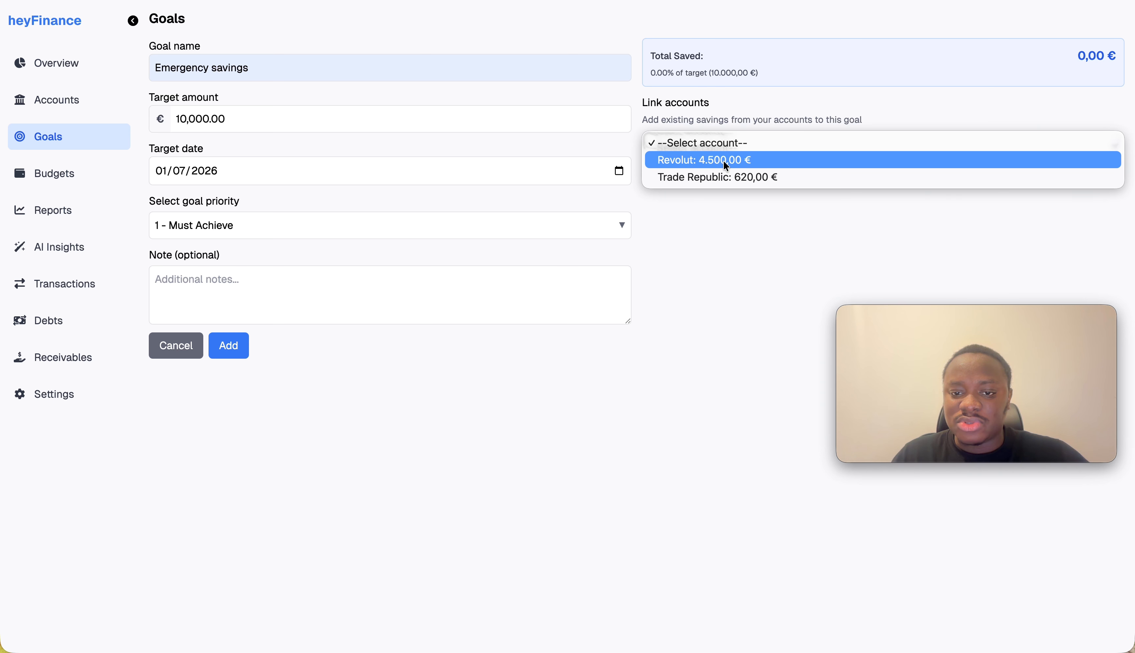
left_click(724, 159)
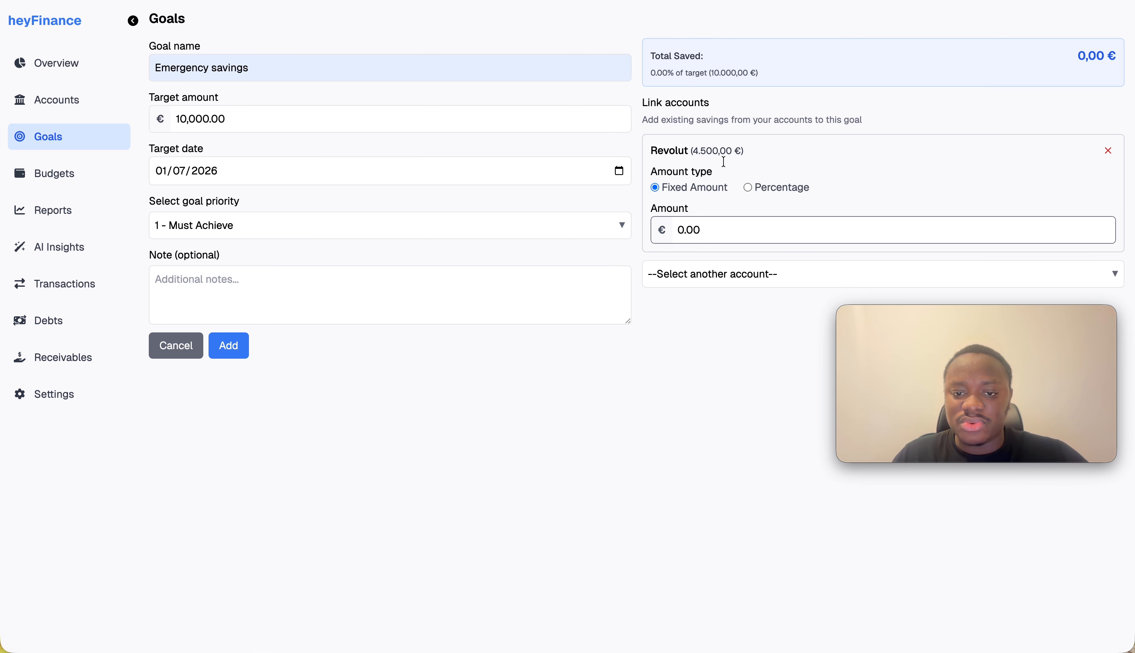
left_click(718, 217)
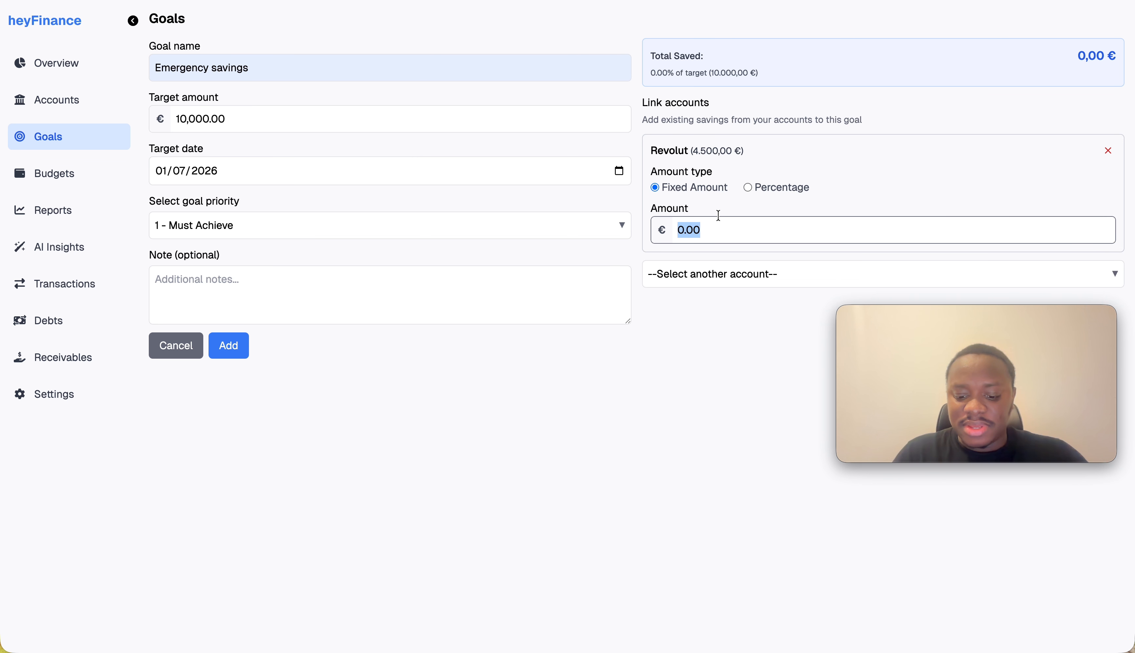
type("3000")
left_click(702, 387)
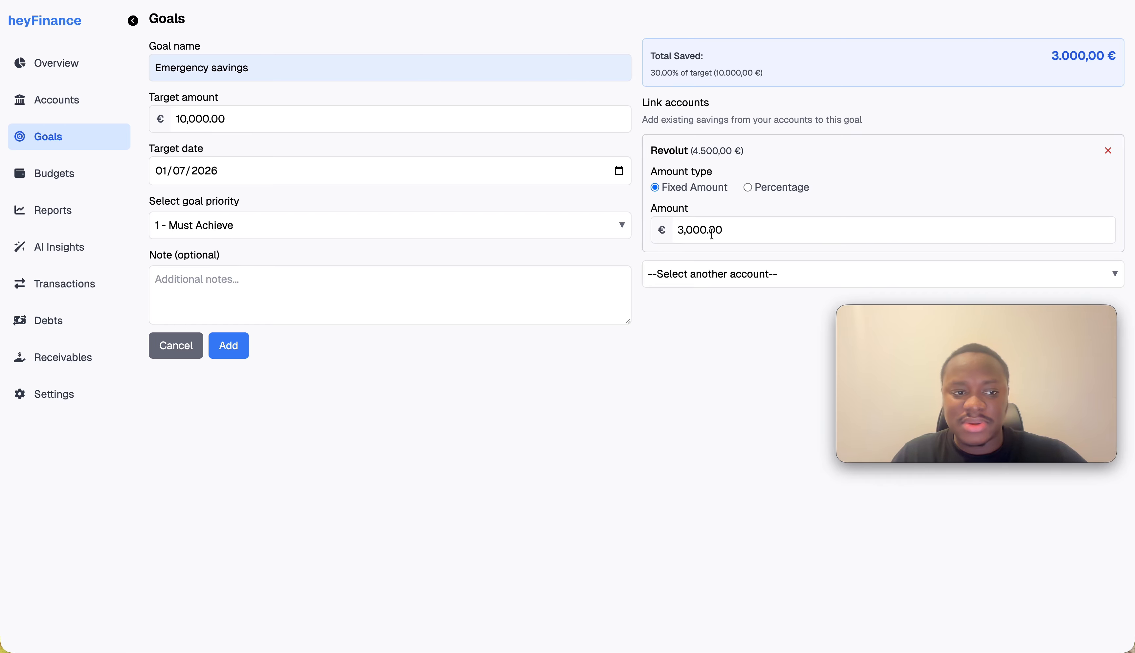
left_click(232, 357)
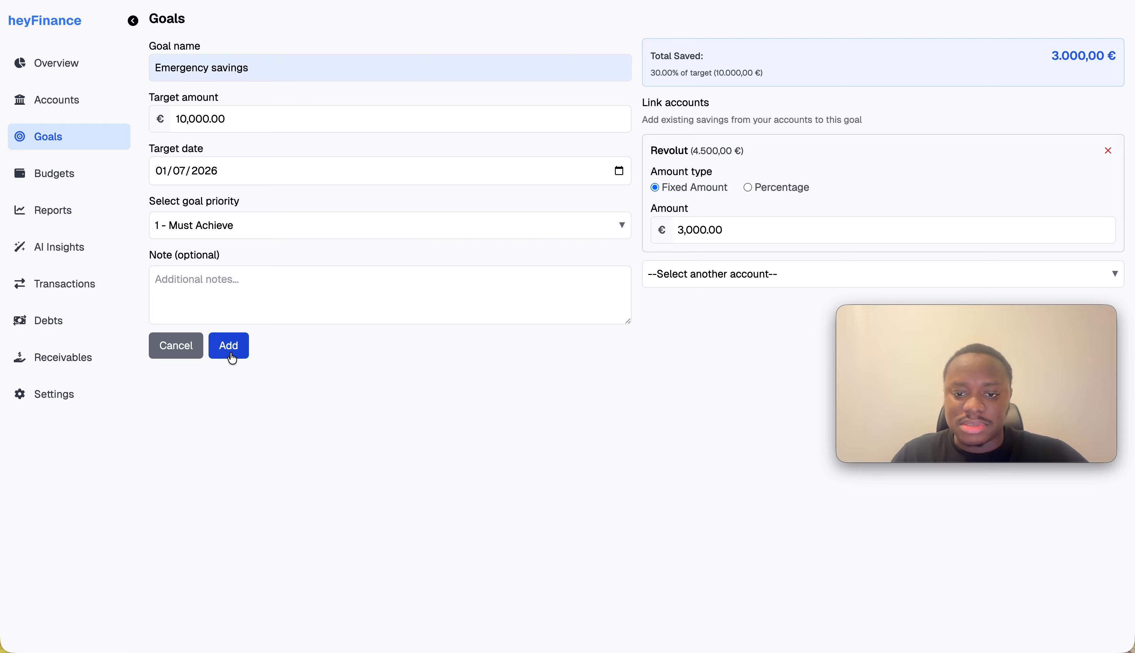
Link the Trade Republic account to the goal with a percentage of 100, and add the goal
left_click(709, 273)
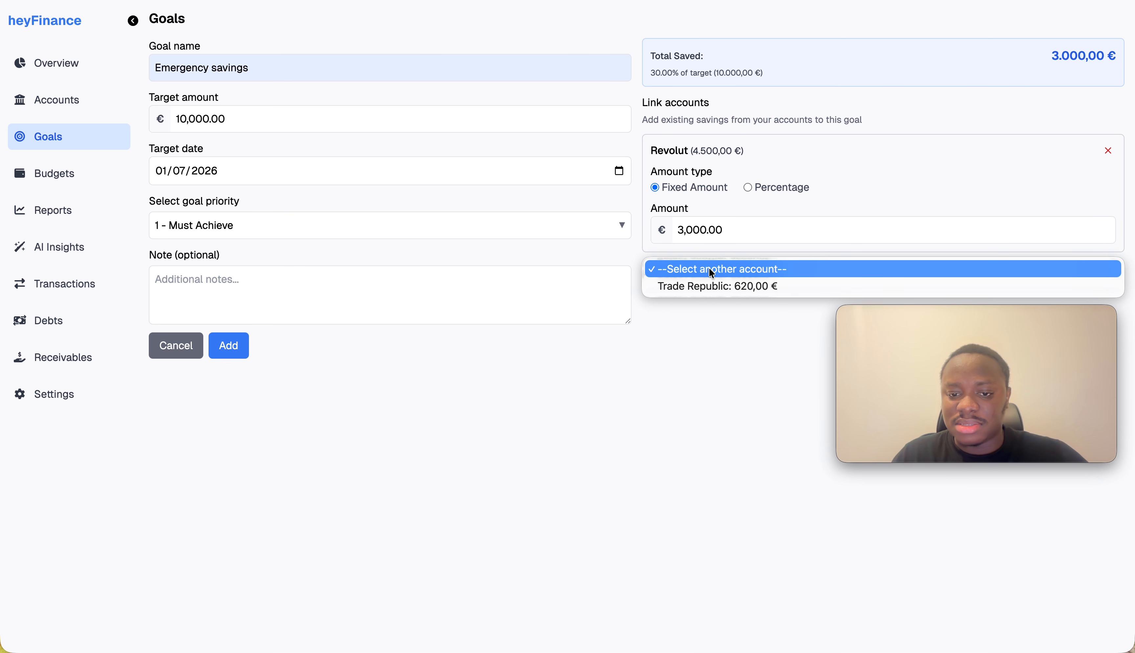
left_click(713, 288)
left_click(770, 306)
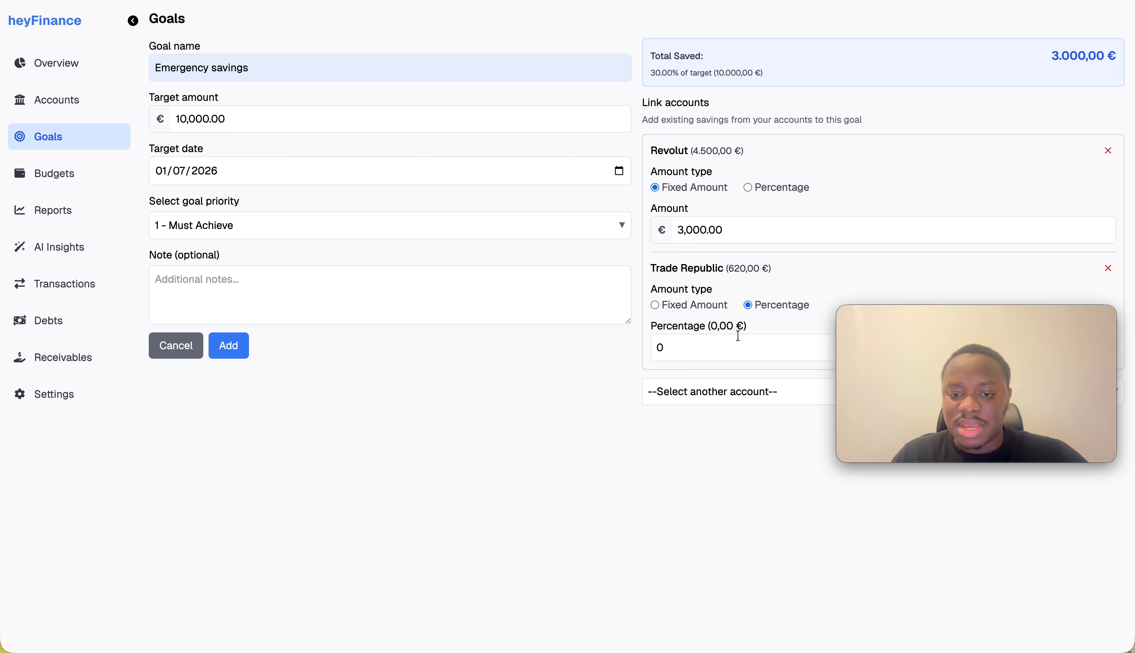
left_click(730, 347)
type("100")
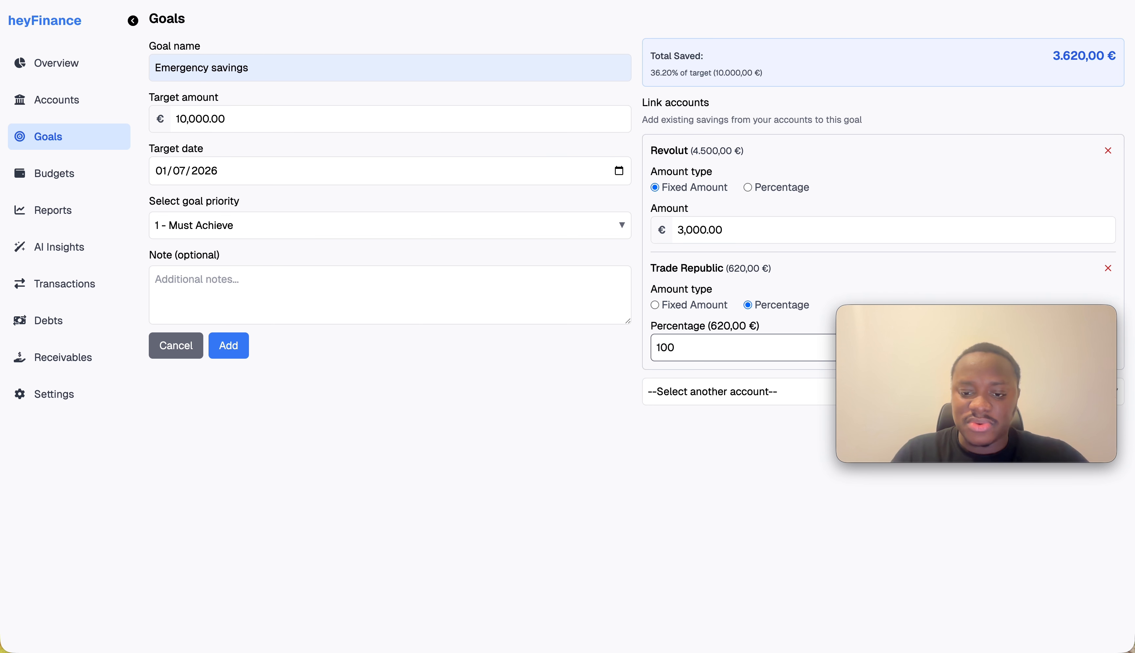
left_click(693, 455)
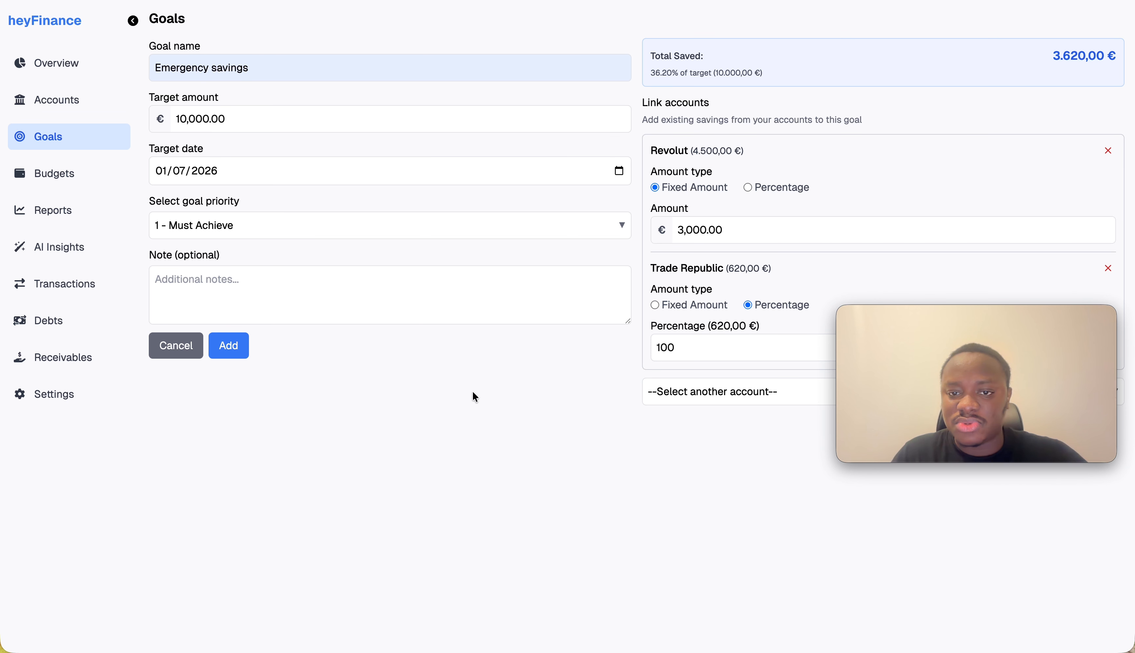
left_click(233, 353)
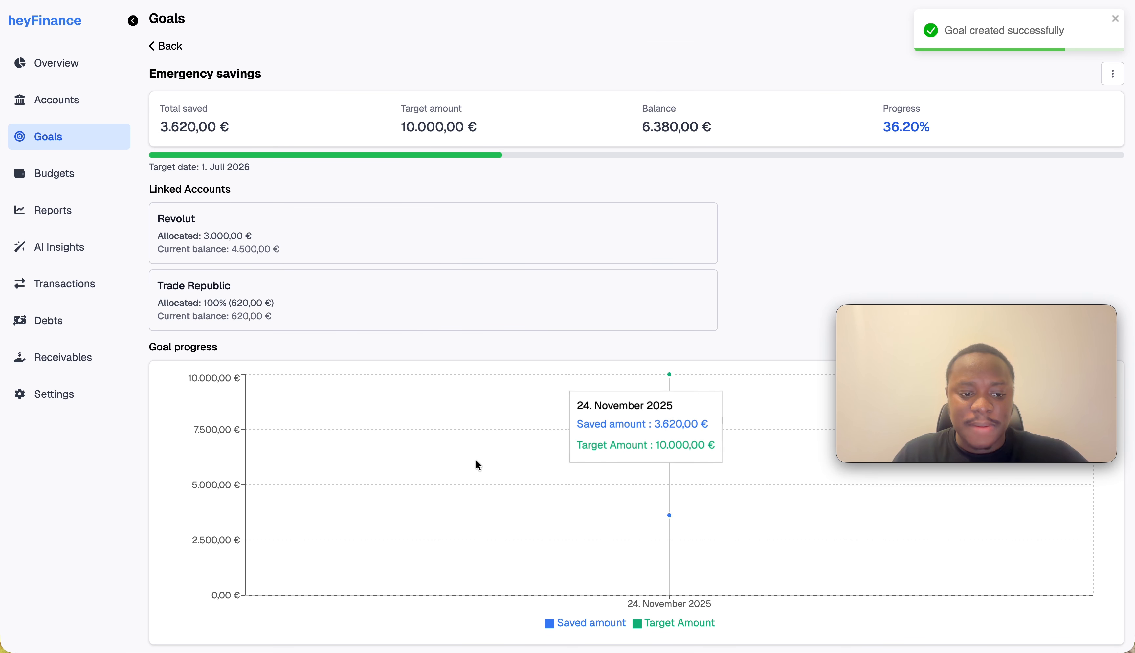
Examine the Emergency savings goal's totals, linked accounts, progress chart and savings history
scroll(550, 494, "down", 1)
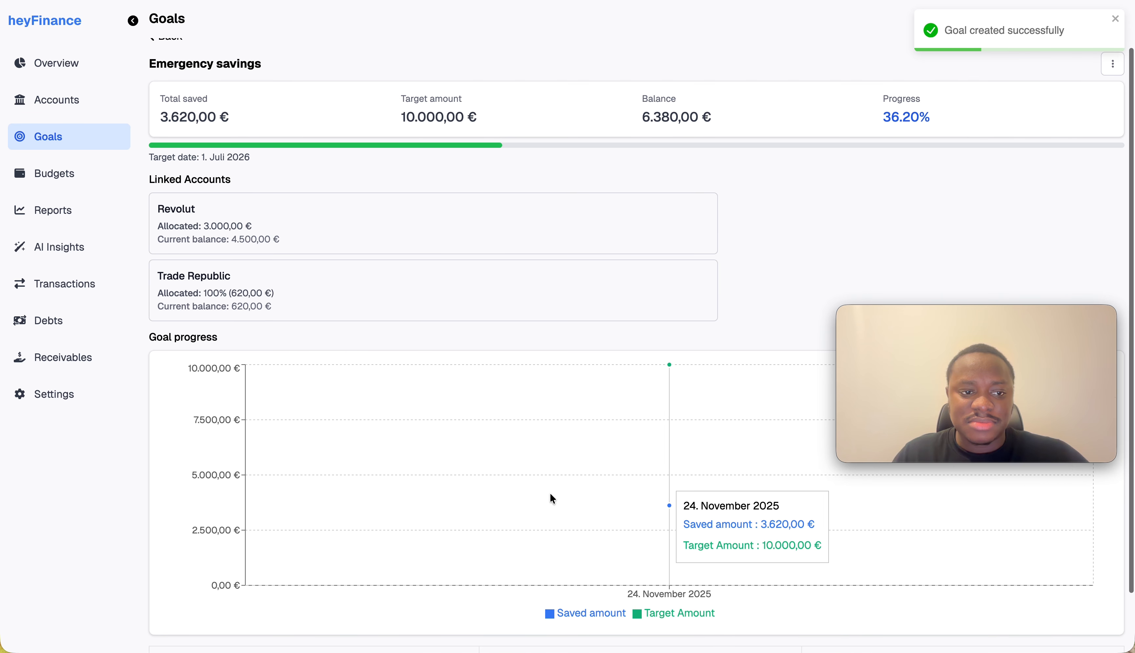
scroll(550, 494, "up", 1)
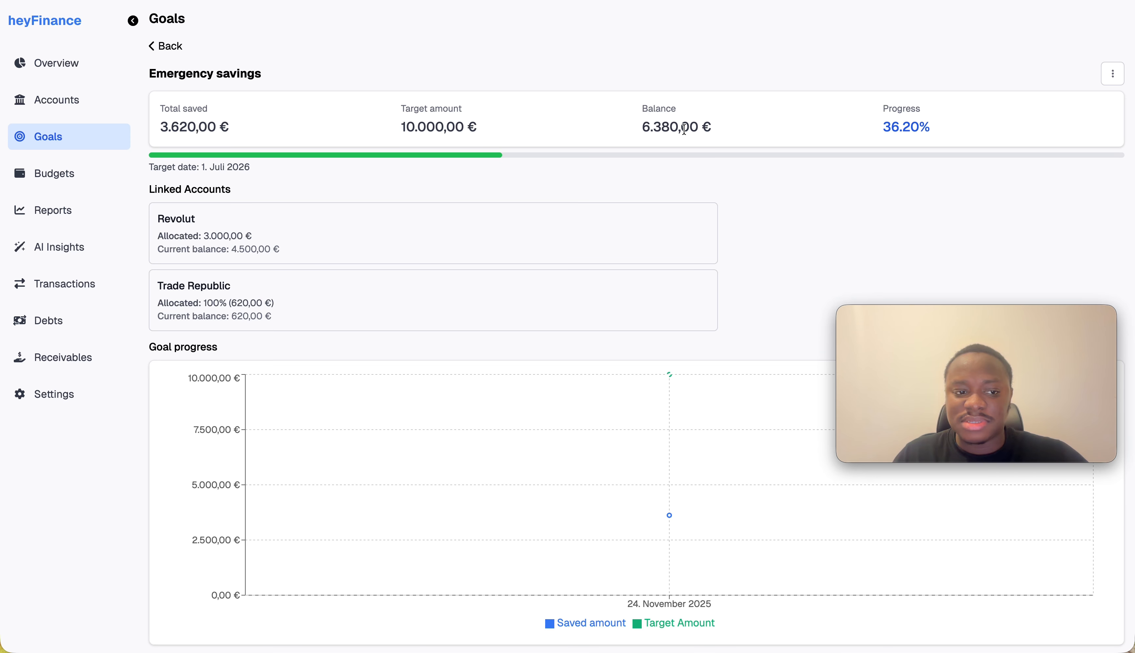
scroll(524, 350, "down", 2)
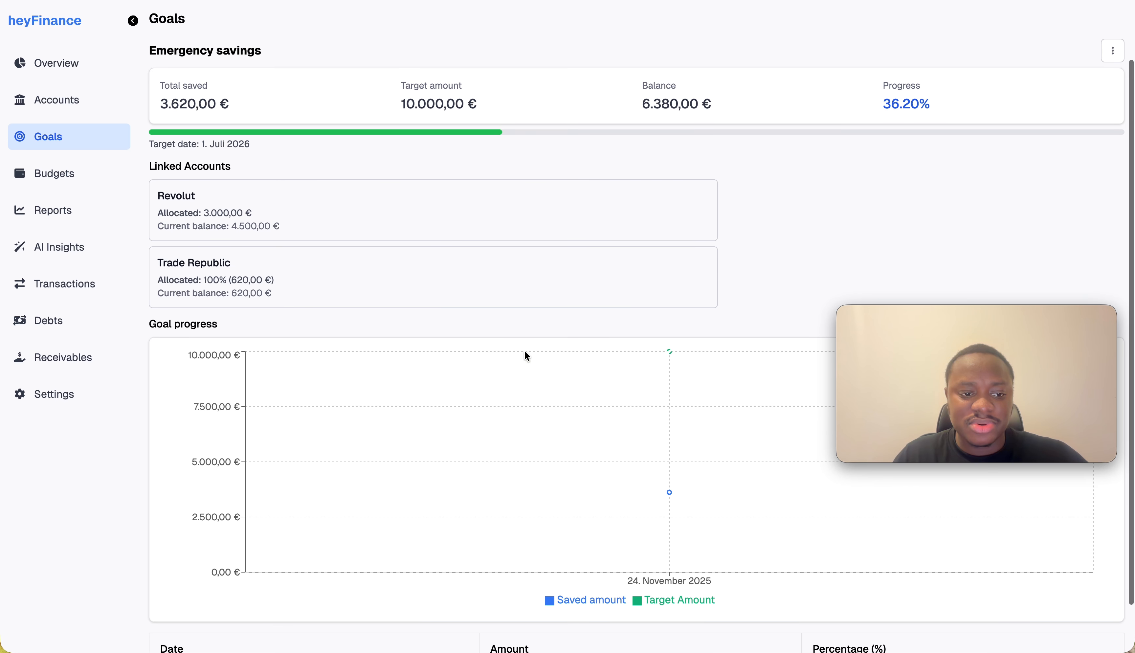
scroll(523, 349, "up", 2)
scroll(298, 323, "down", 2)
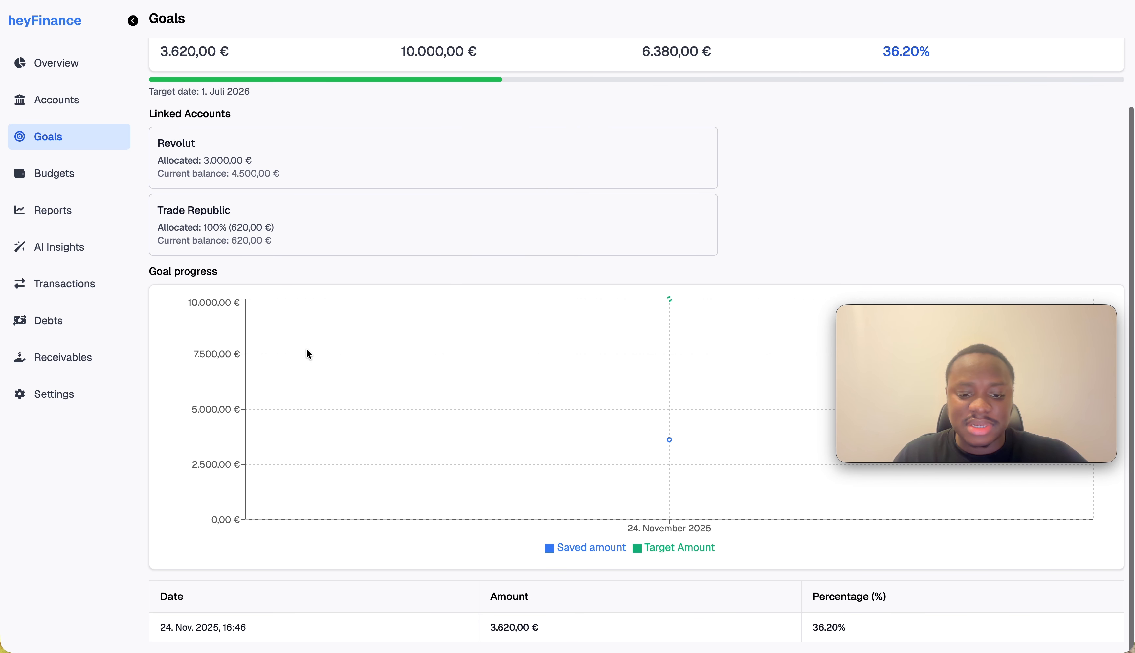
mouse_move(592, 491)
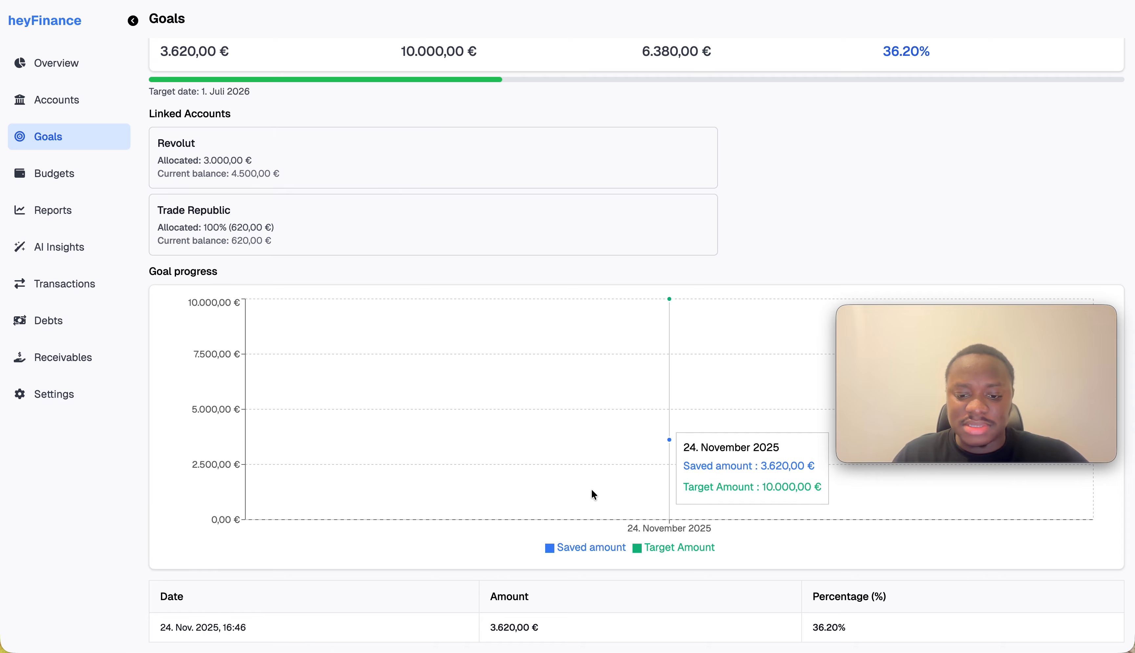
scroll(564, 424, "up", 1)
scroll(565, 425, "down", 1)
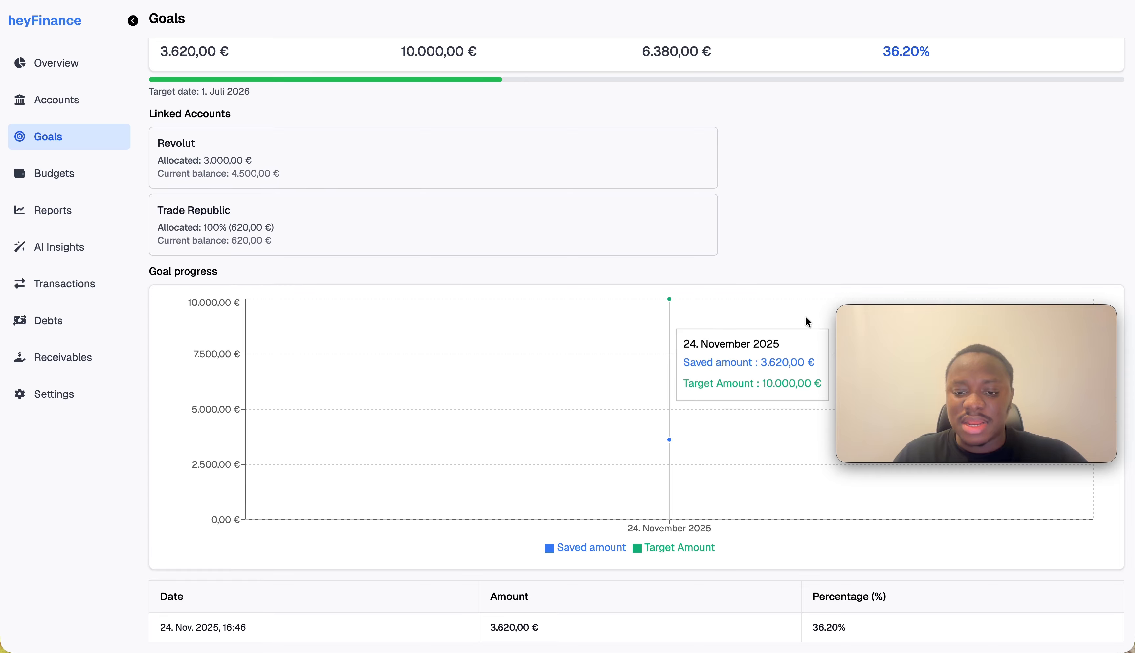
scroll(565, 450, "up", 1)
scroll(565, 452, "down", 1)
scroll(564, 451, "up", 3)
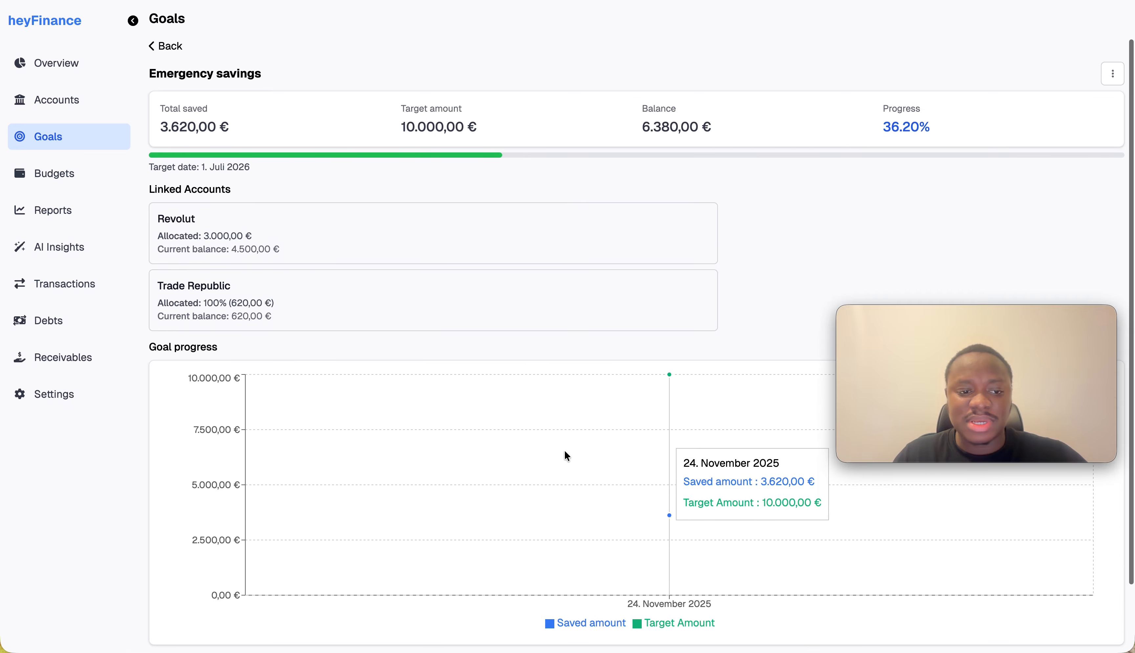
Review the goal's summary in the goals list and how each account's balance is allocated to goals
left_click(67, 141)
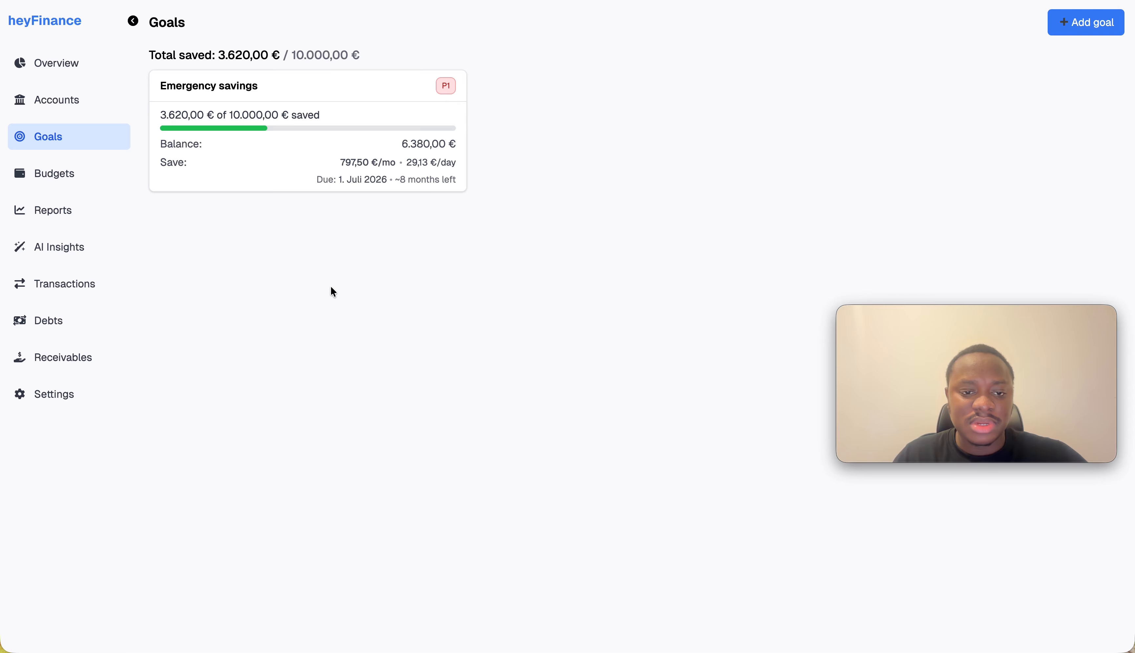
mouse_move(181, 175)
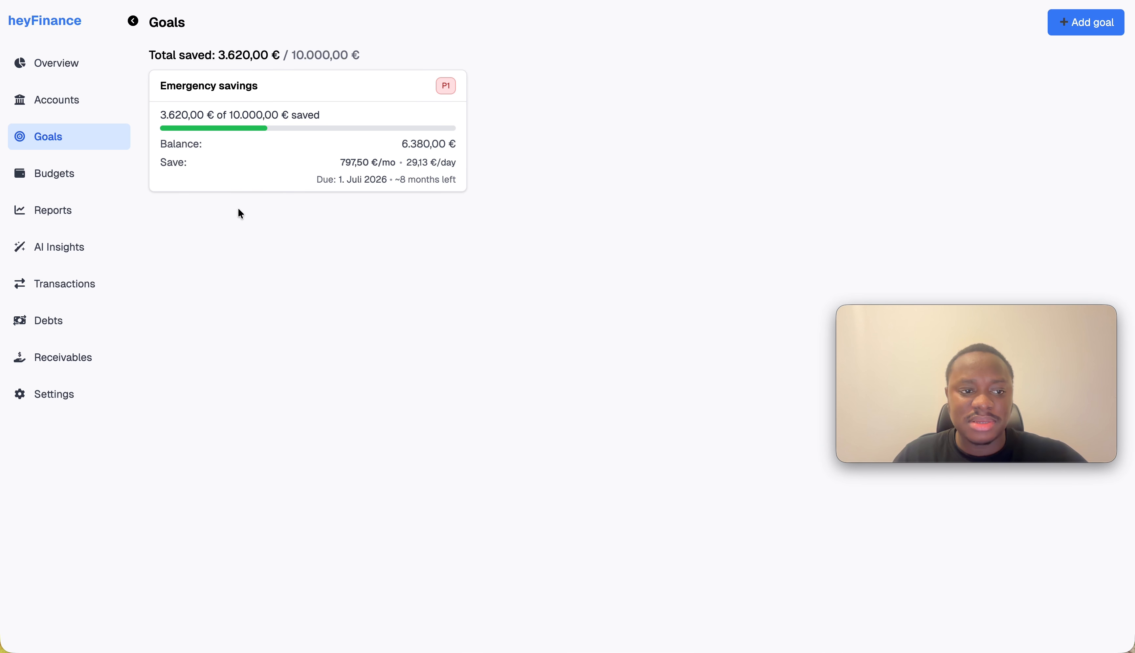
left_click(72, 103)
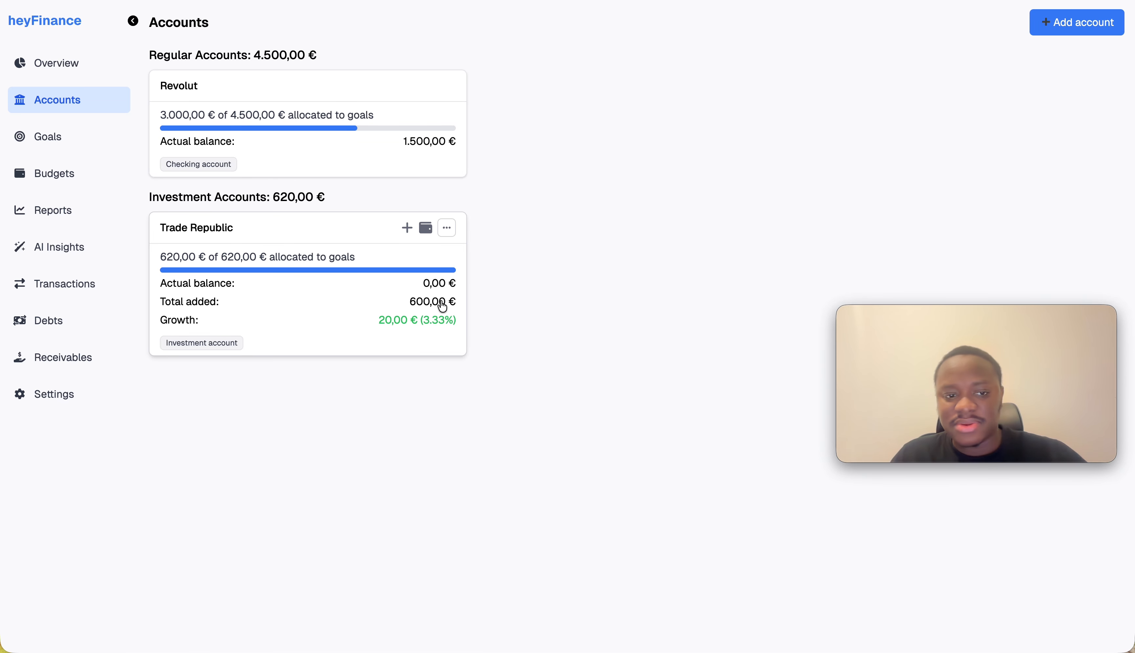
Return to the overview and review the financial snapshot and the debts section
left_click(74, 63)
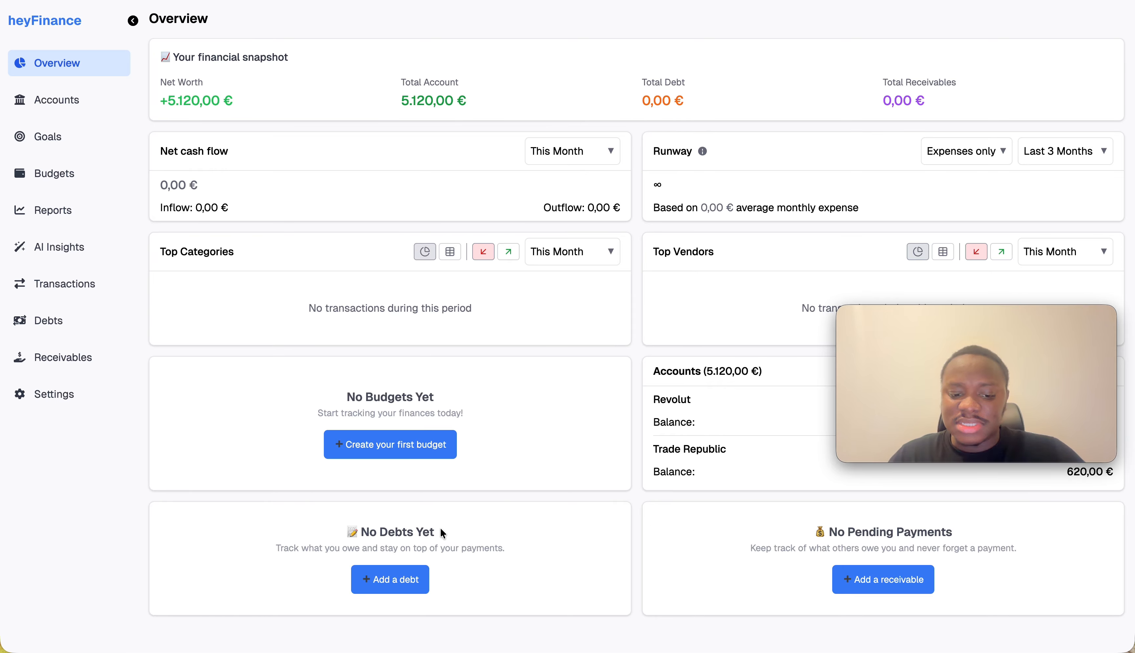
left_click_drag(435, 532, 360, 531)
left_click(473, 519)
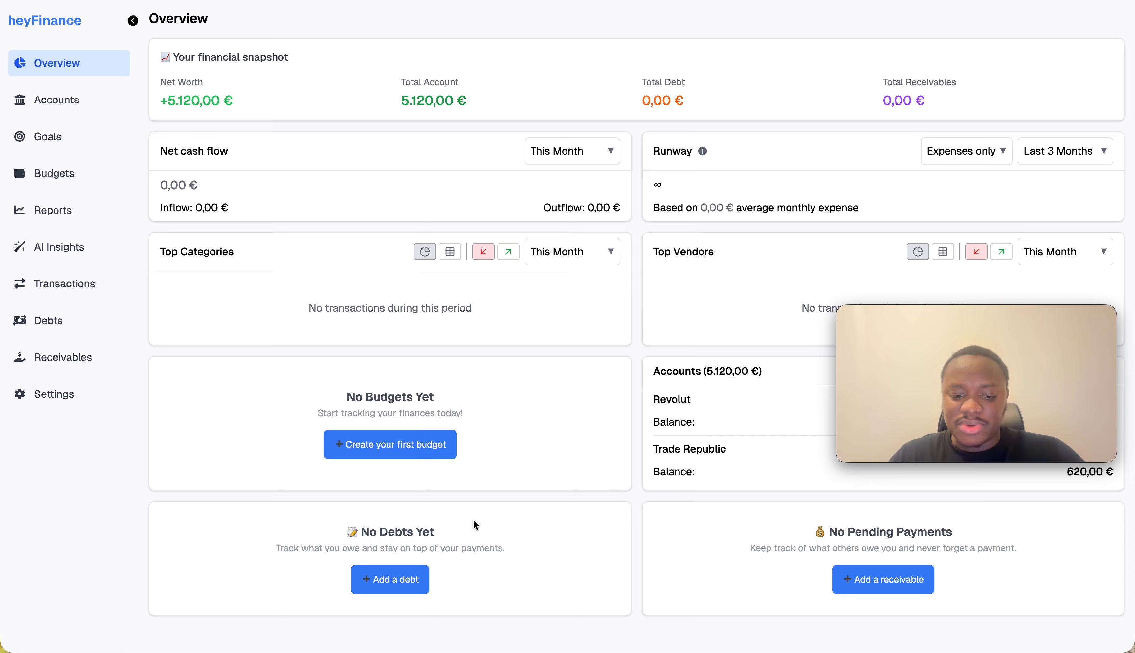